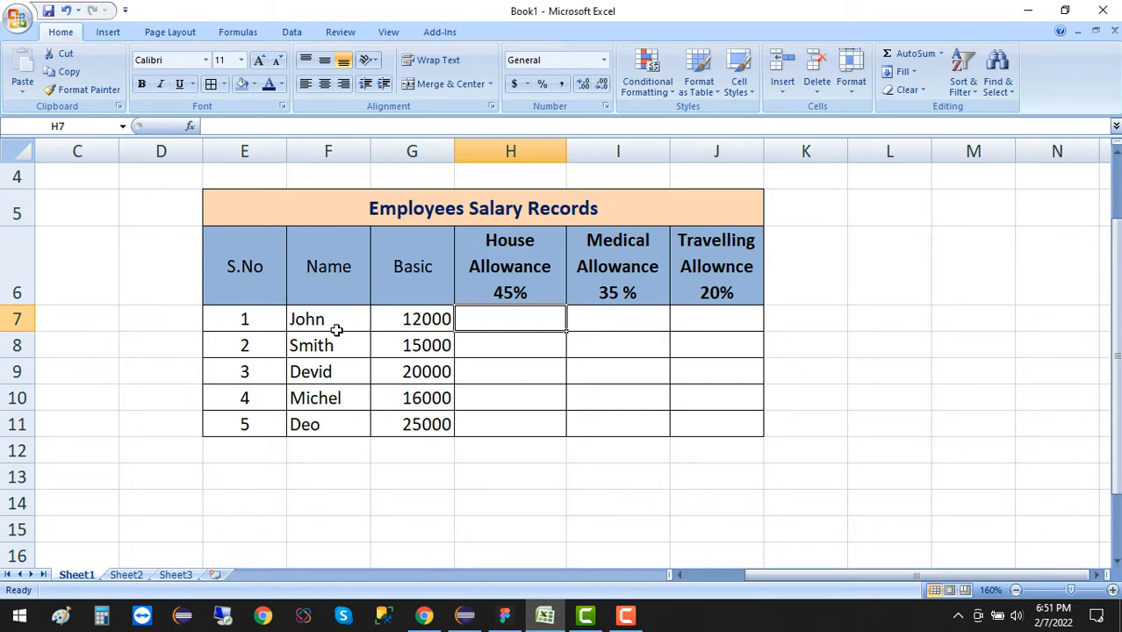
Step: Widen column J, which holds the Travelling Allownce heading, slightly
drag(294, 210, 372, 425)
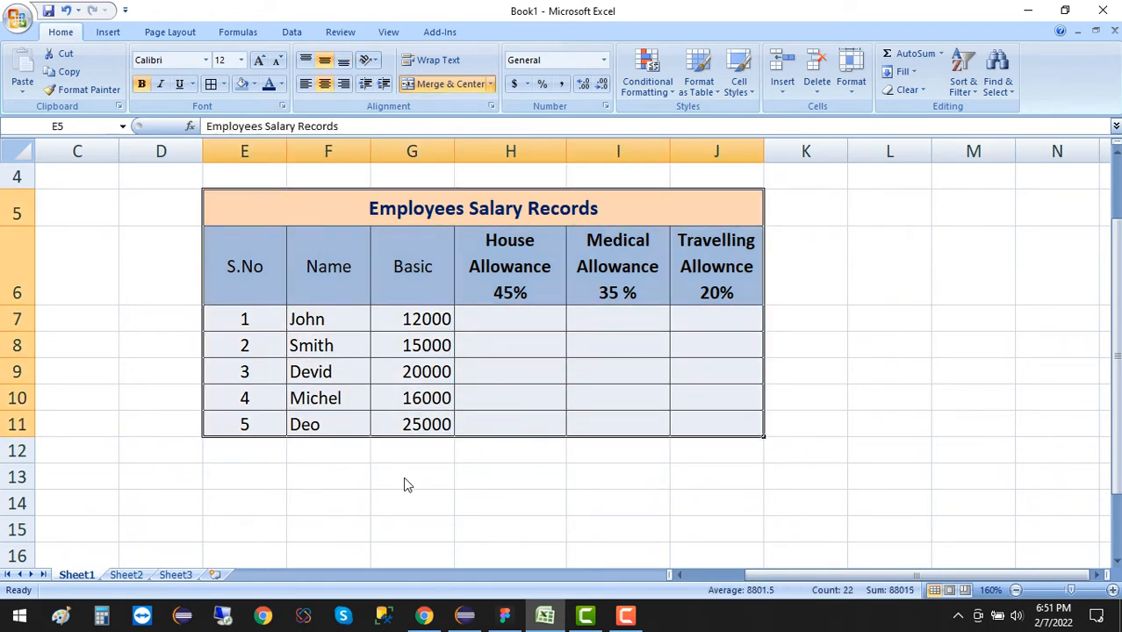
click(405, 478)
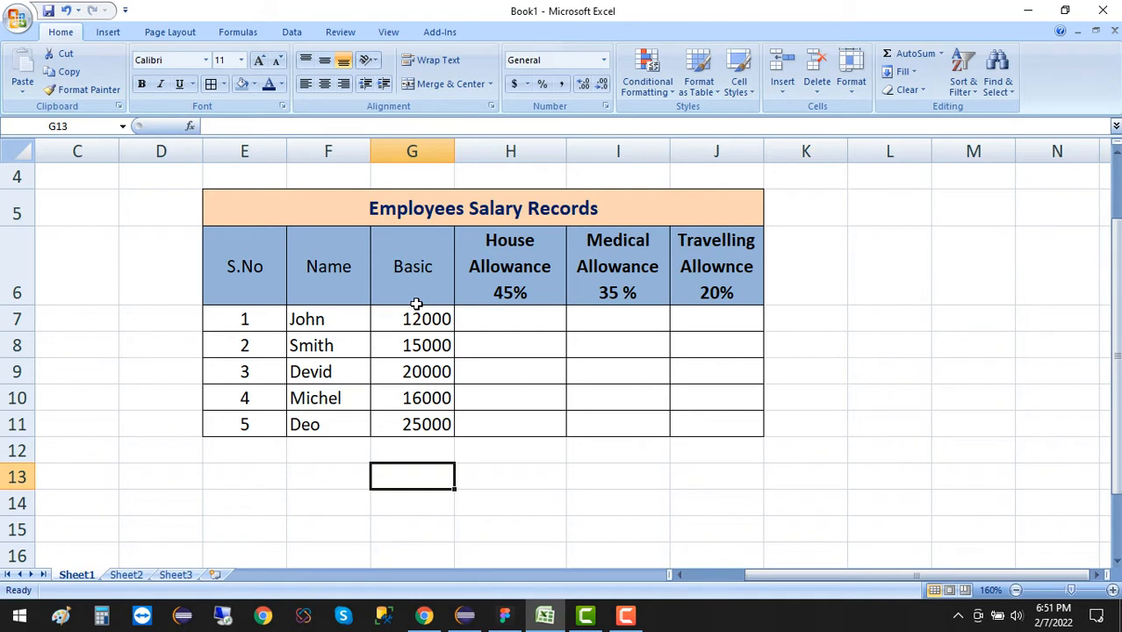
click(562, 339)
drag(531, 247, 716, 281)
drag(761, 143, 785, 160)
click(827, 309)
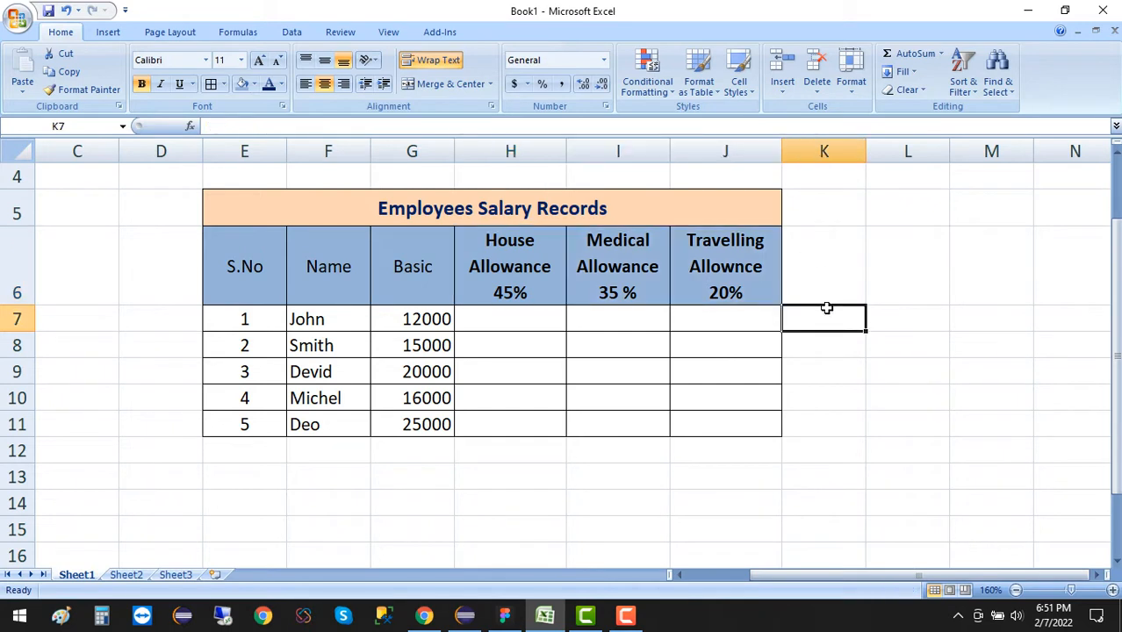
Step: Select the S.No heading together with its serial numbers in cells E6:E11
click(340, 302)
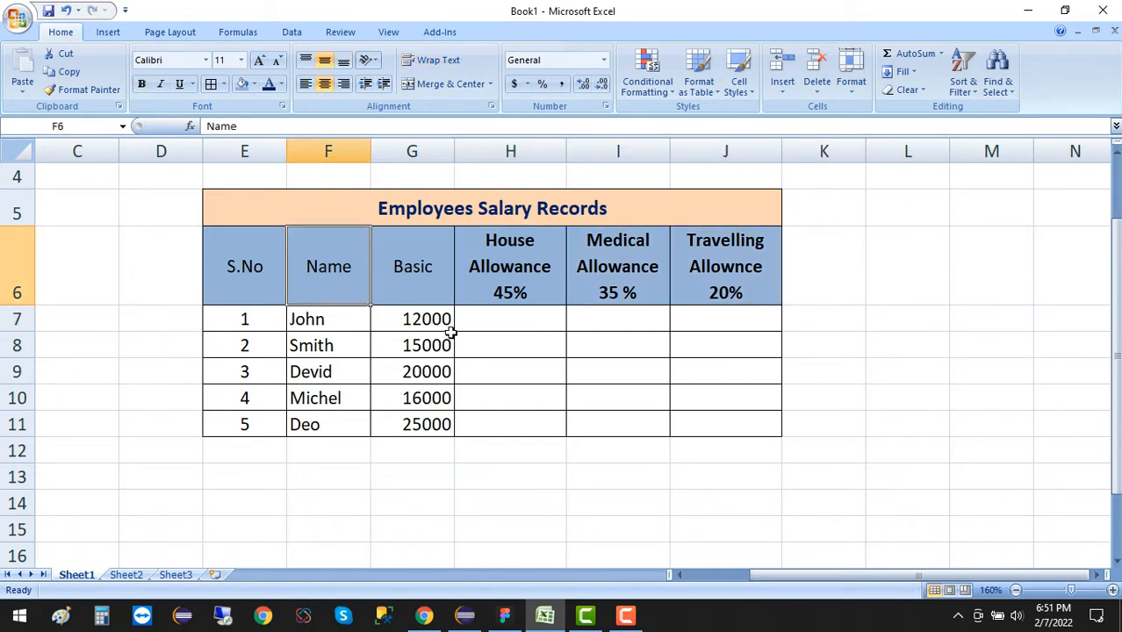
click(399, 303)
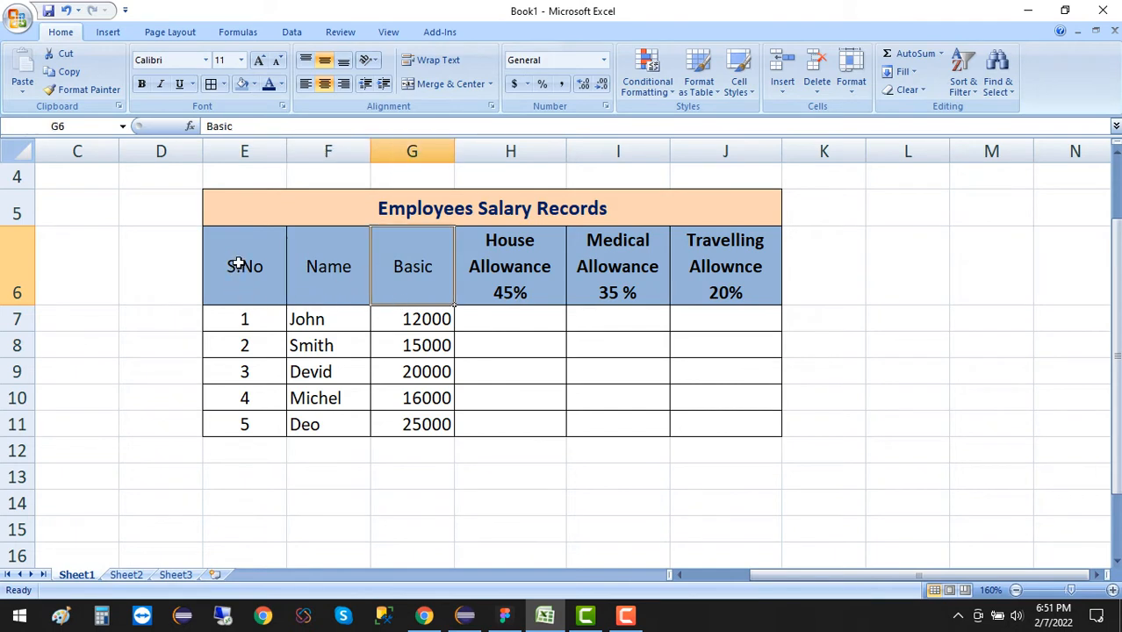
drag(238, 258, 251, 428)
click(273, 479)
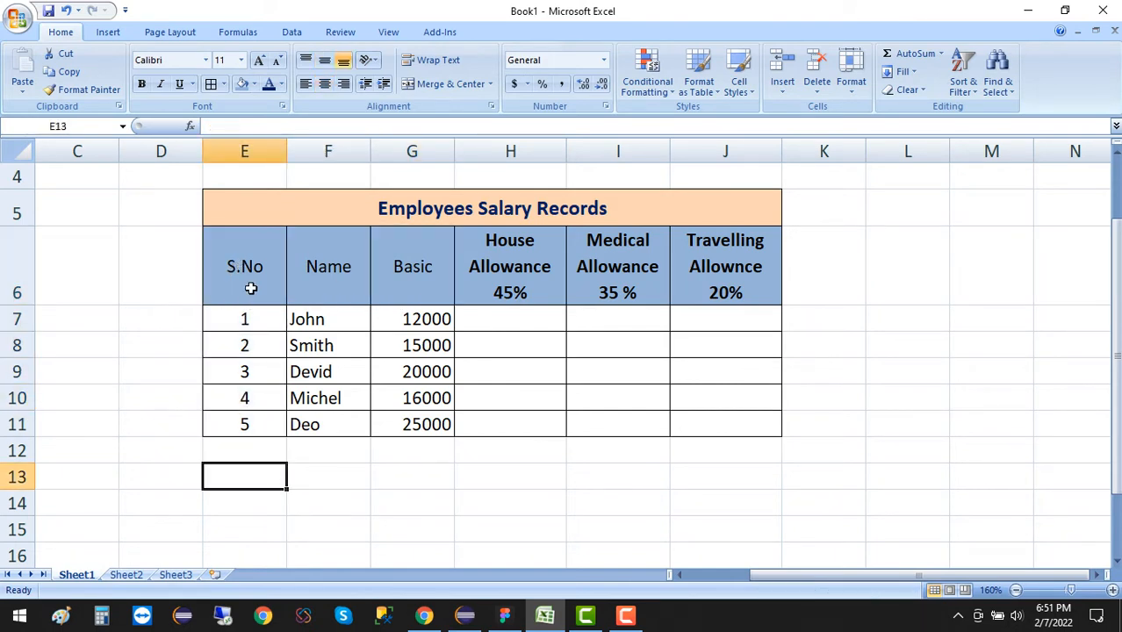
drag(248, 279, 254, 426)
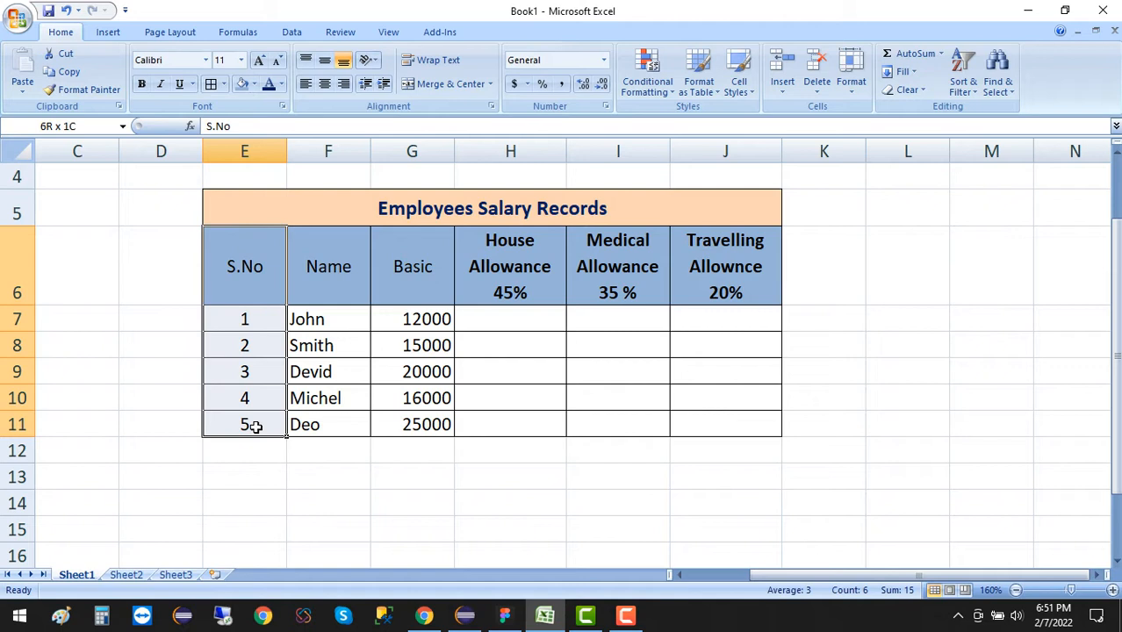
click(282, 484)
drag(233, 258, 248, 428)
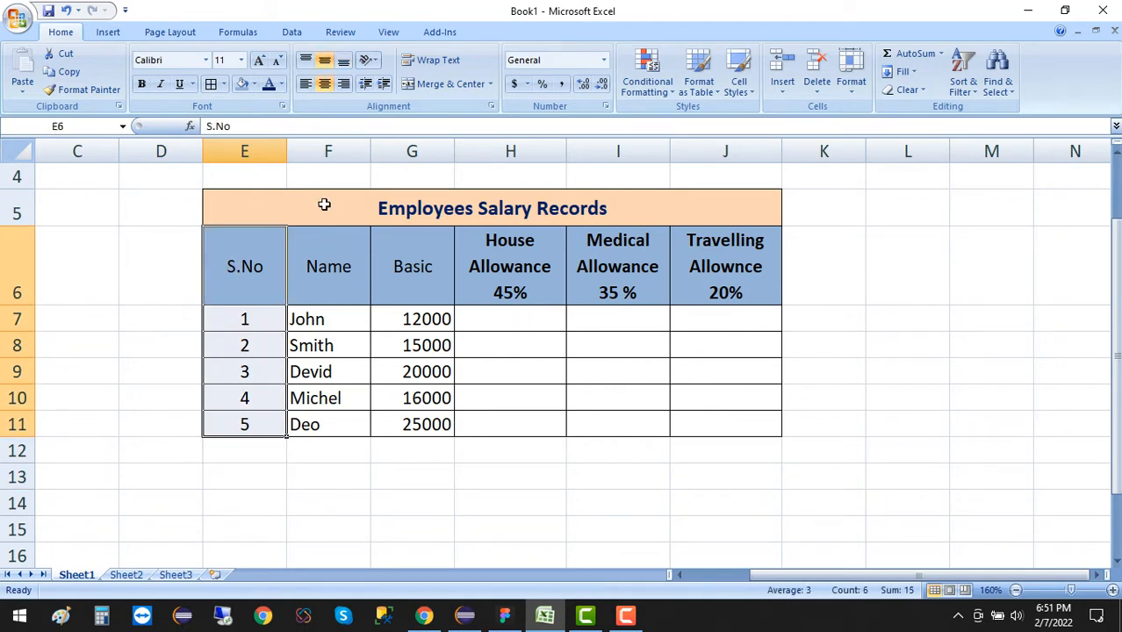
click(322, 398)
drag(255, 263, 262, 430)
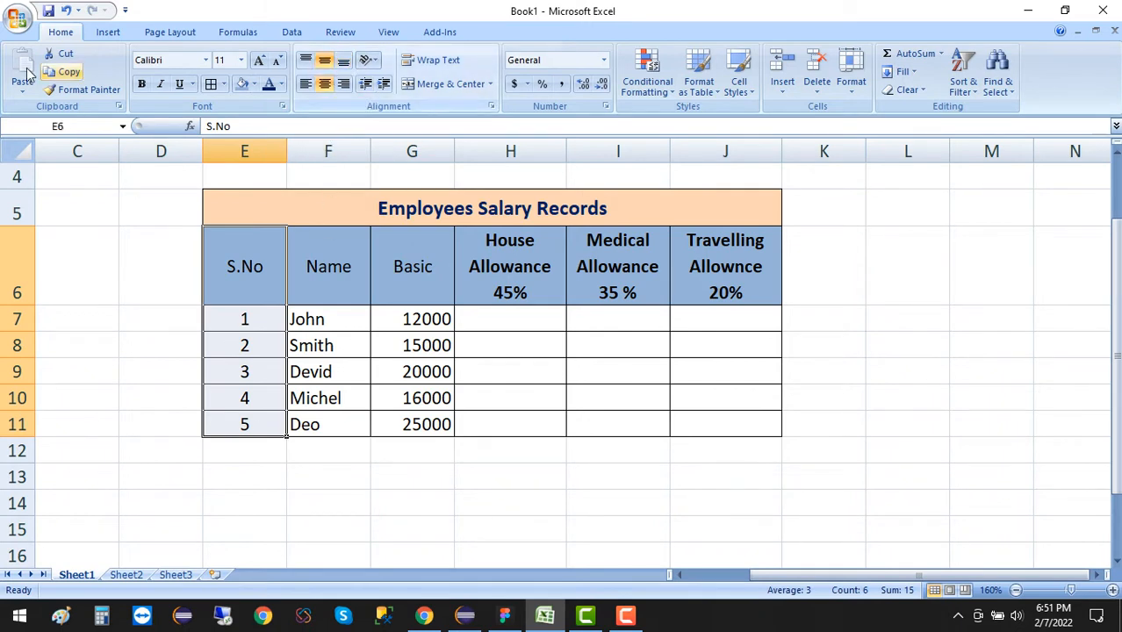
Step: Apply the Angle Counterclockwise orientation to cells E6:E11 and widen column E to fit the slanted text
click(374, 65)
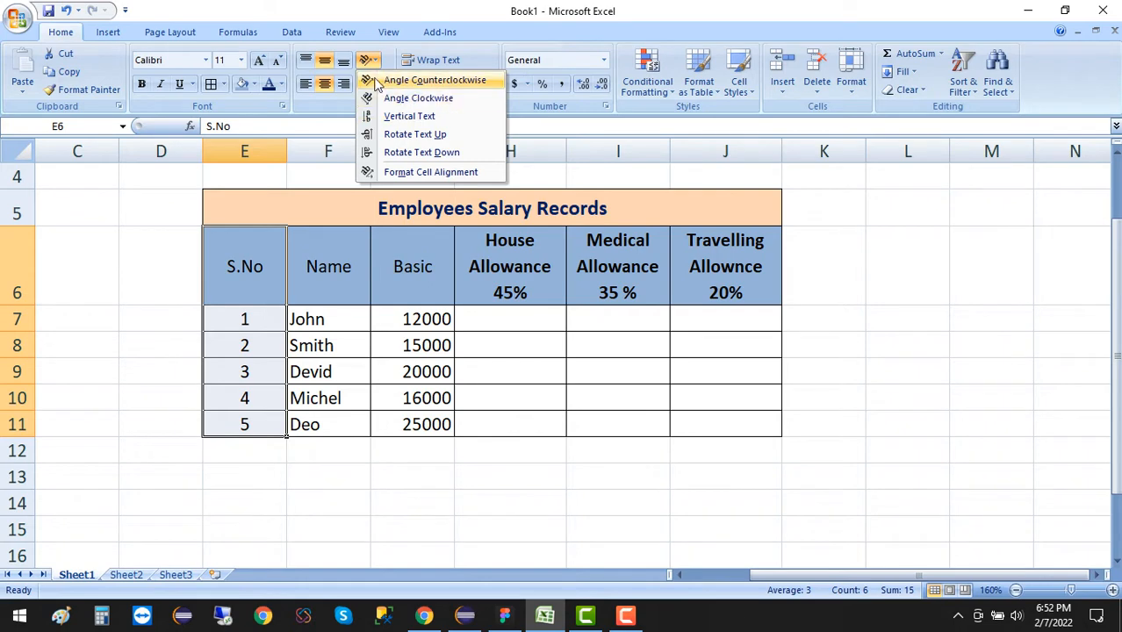
click(379, 81)
click(313, 294)
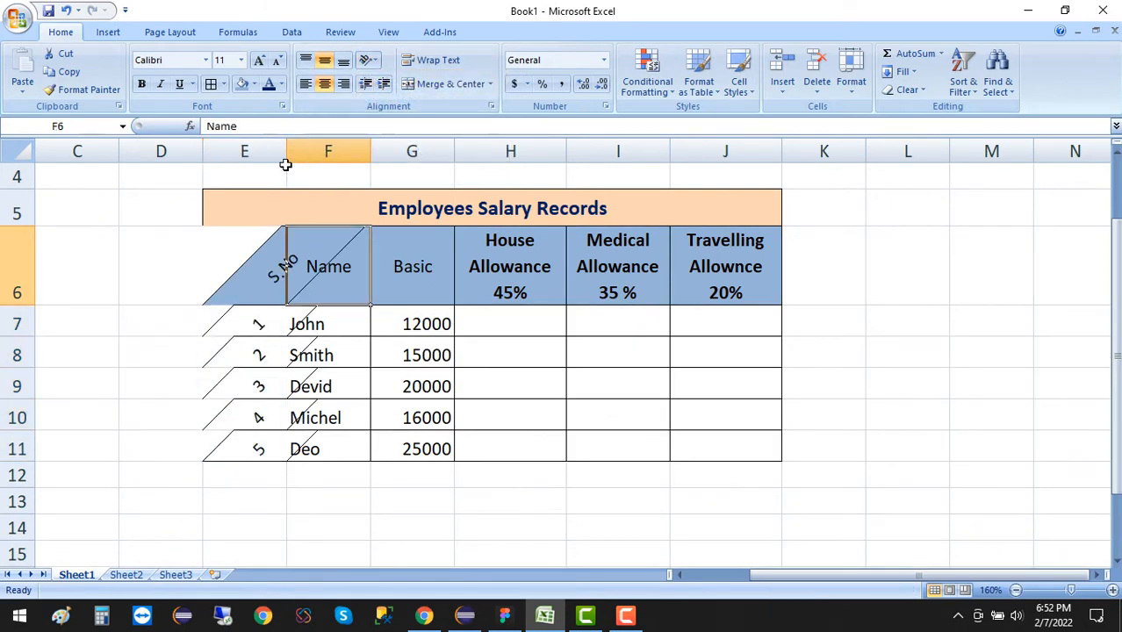
drag(286, 154, 377, 151)
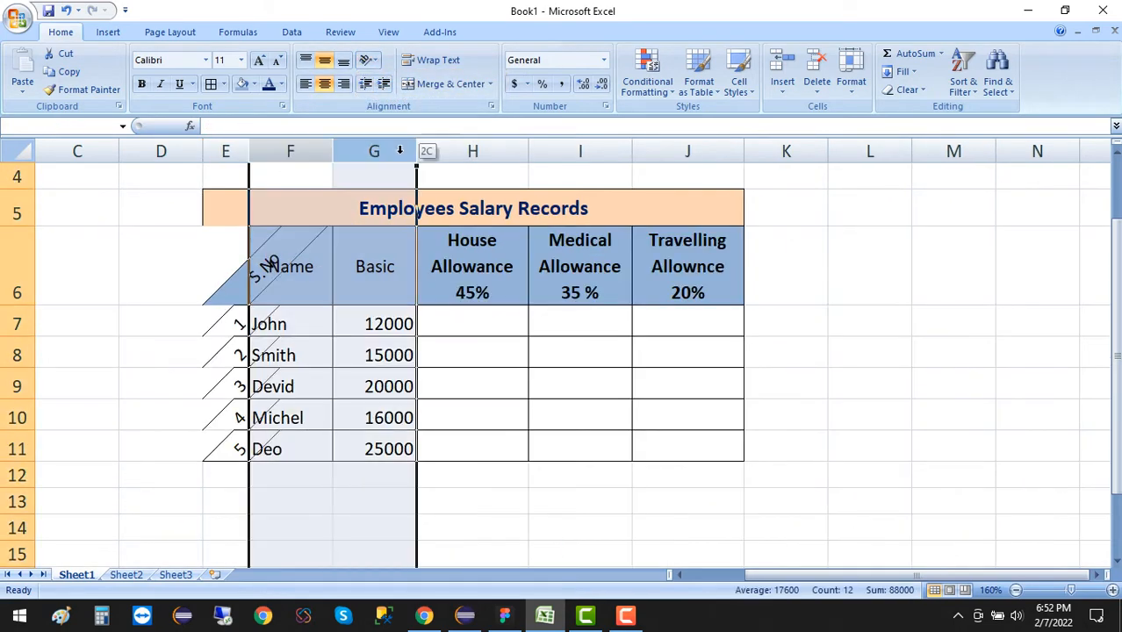
drag(249, 152, 363, 152)
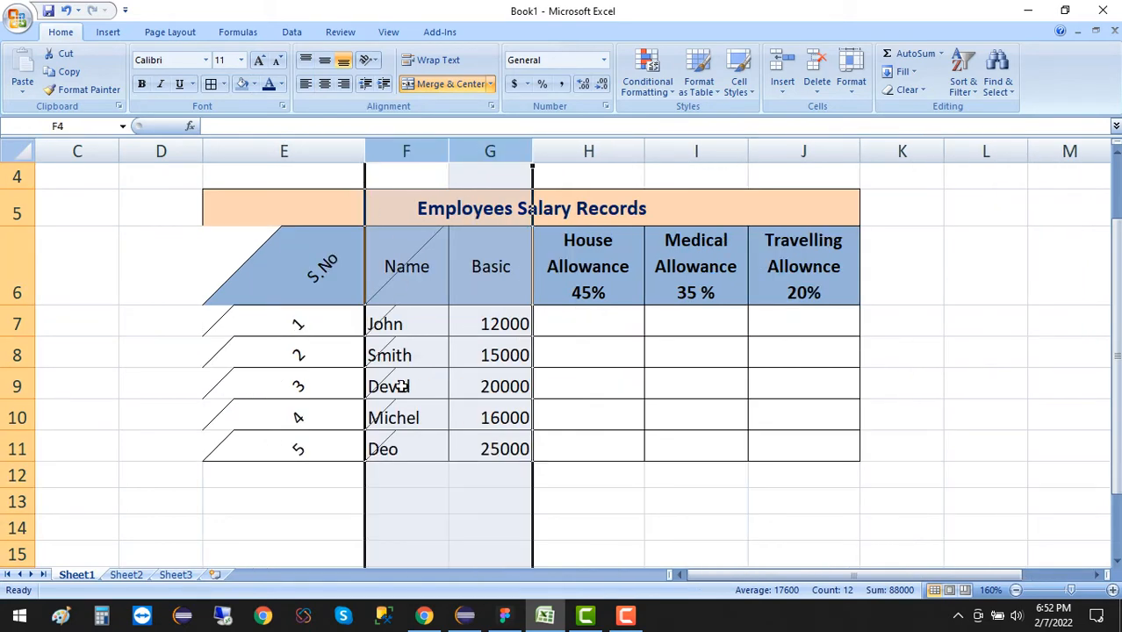
click(336, 456)
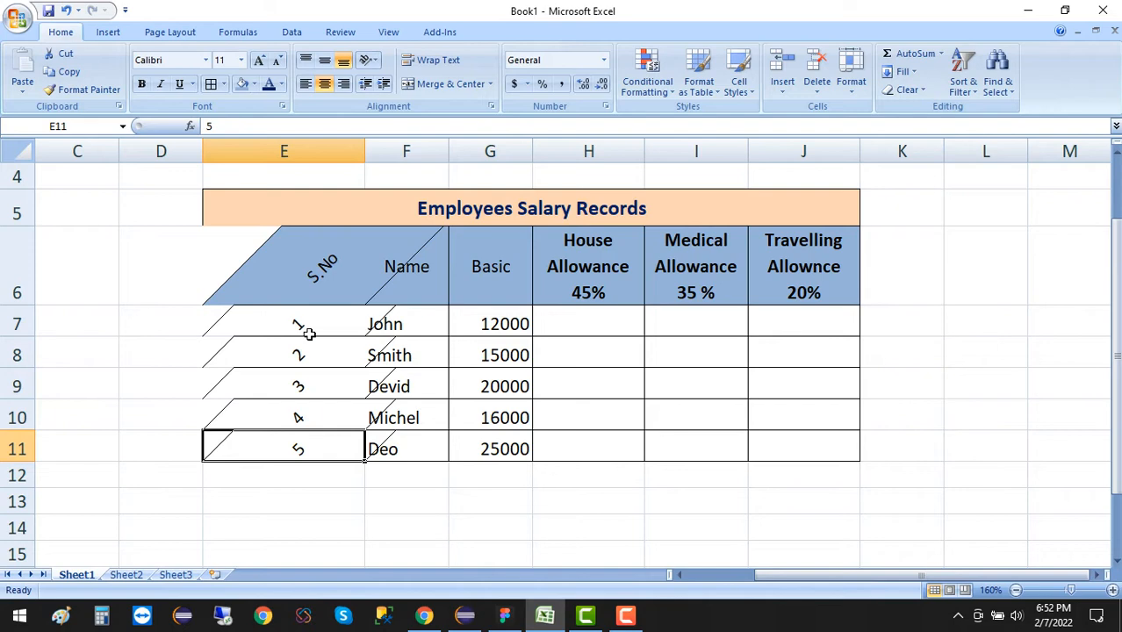
Step: Undo the column E width changes and the counterclockwise text angle
key(ctrl+z)
key(ctrl+z)
key(ctrl+z)
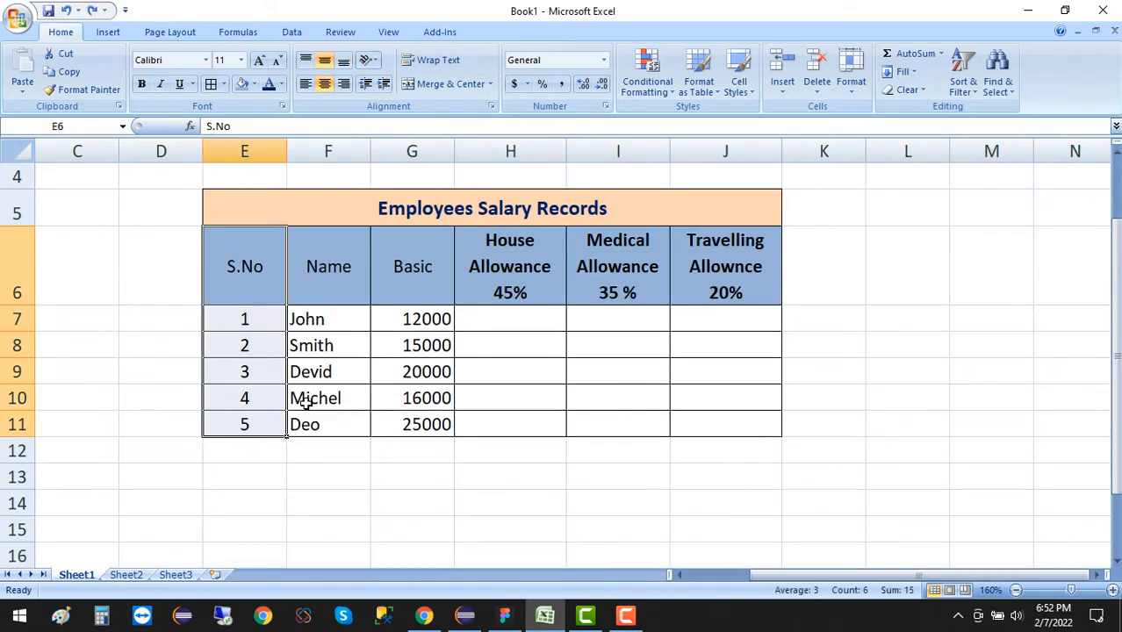
Step: Try the Angle Clockwise orientation on cells E6:E11 and undo it
click(368, 60)
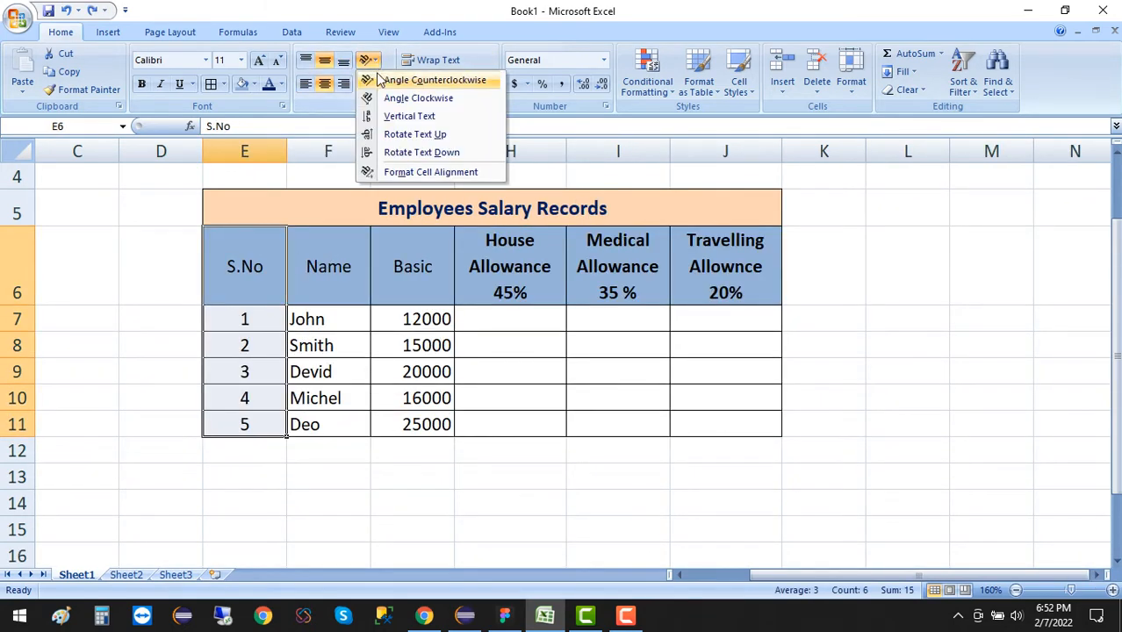
click(387, 99)
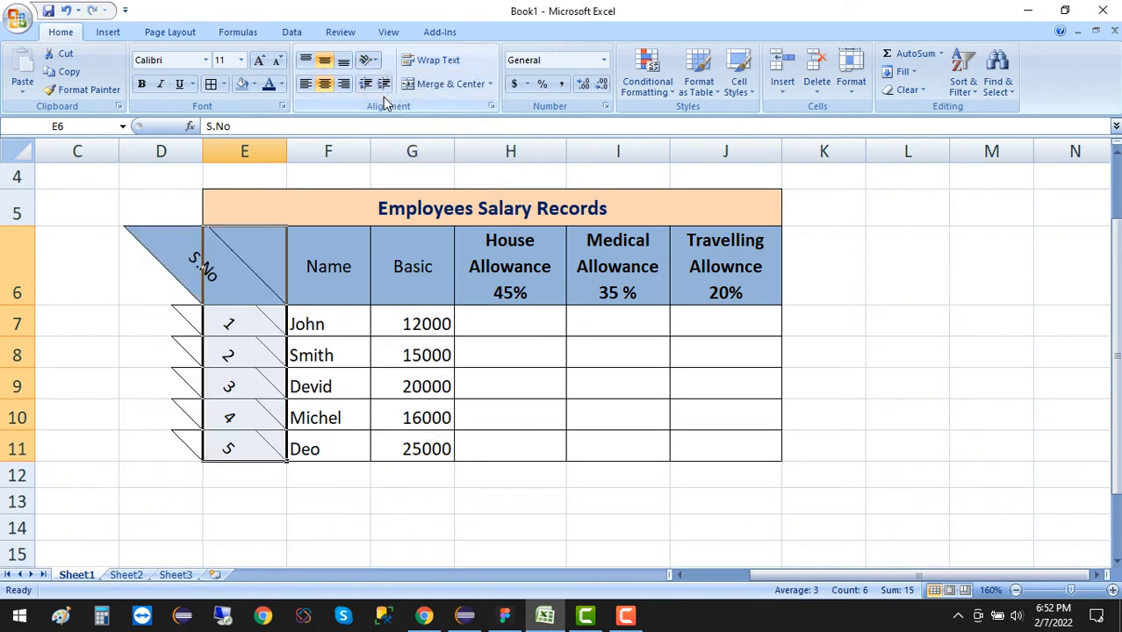
key(ctrl+z)
Step: Apply the Vertical Text orientation to cells E6:E11 and widen column E slightly
click(368, 60)
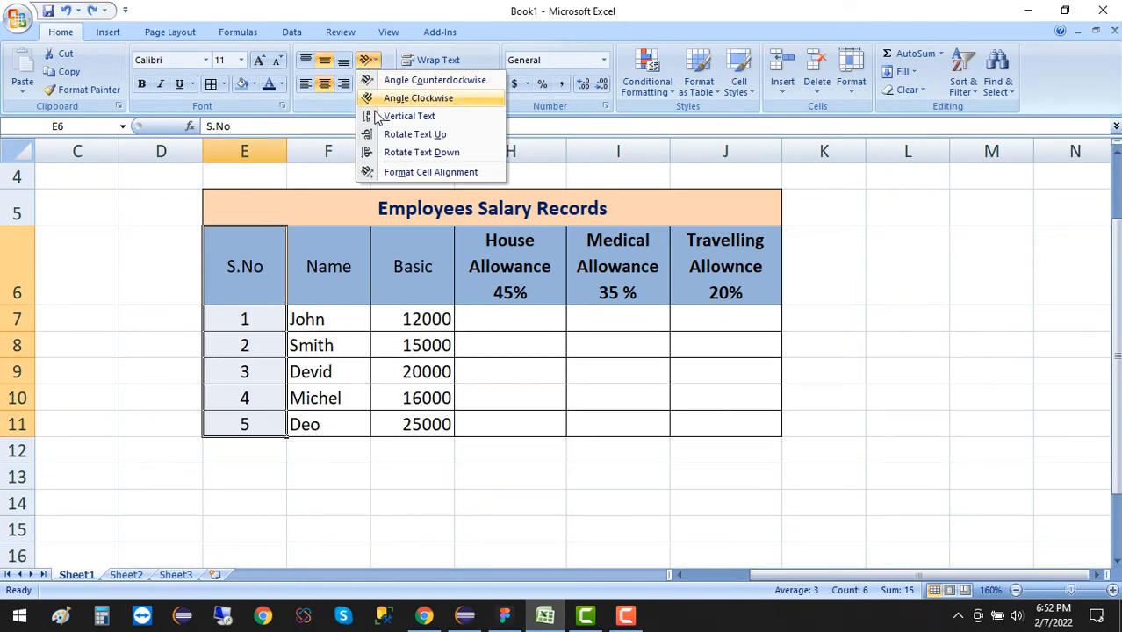
click(380, 117)
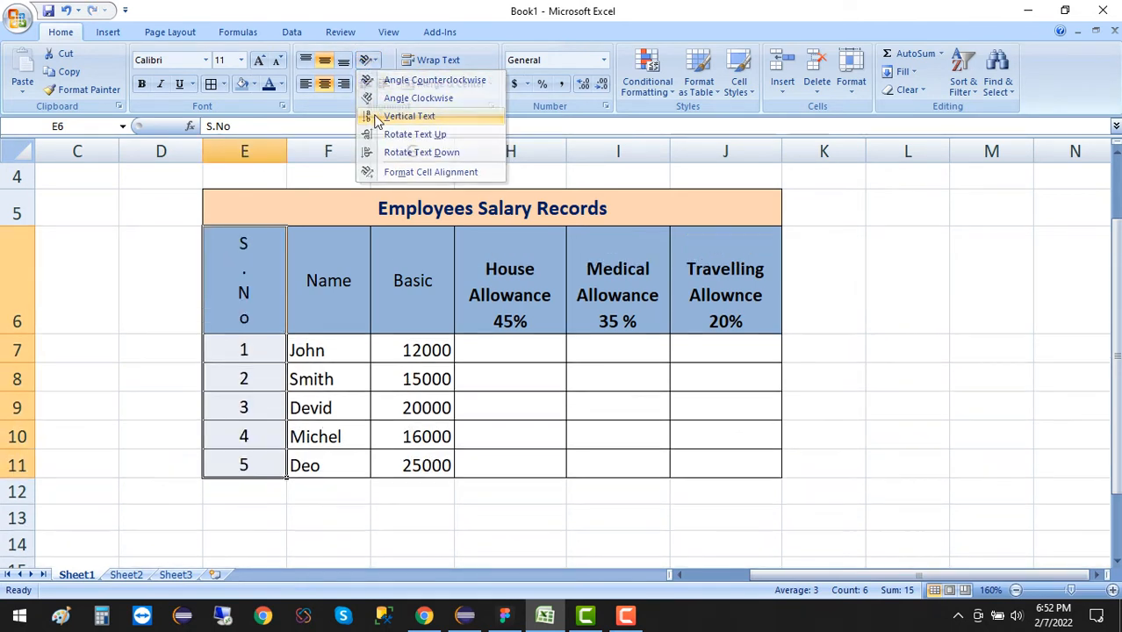
click(271, 290)
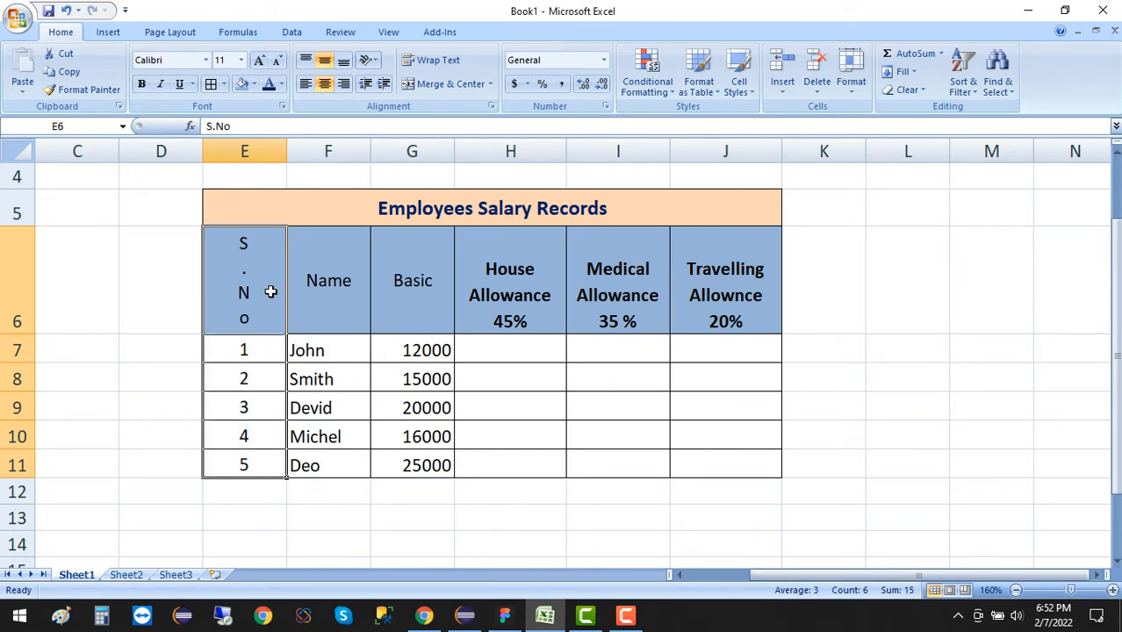
drag(286, 150, 307, 152)
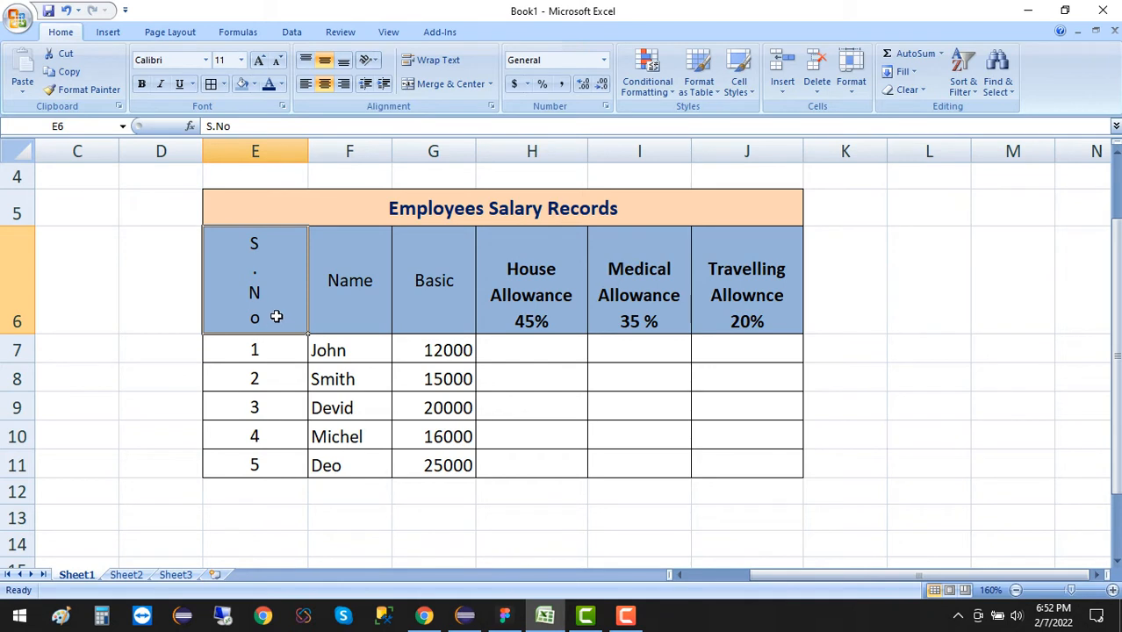
Step: Apply the Vertical Text orientation to the Name and Basic headings in cells F6 and G6
click(350, 280)
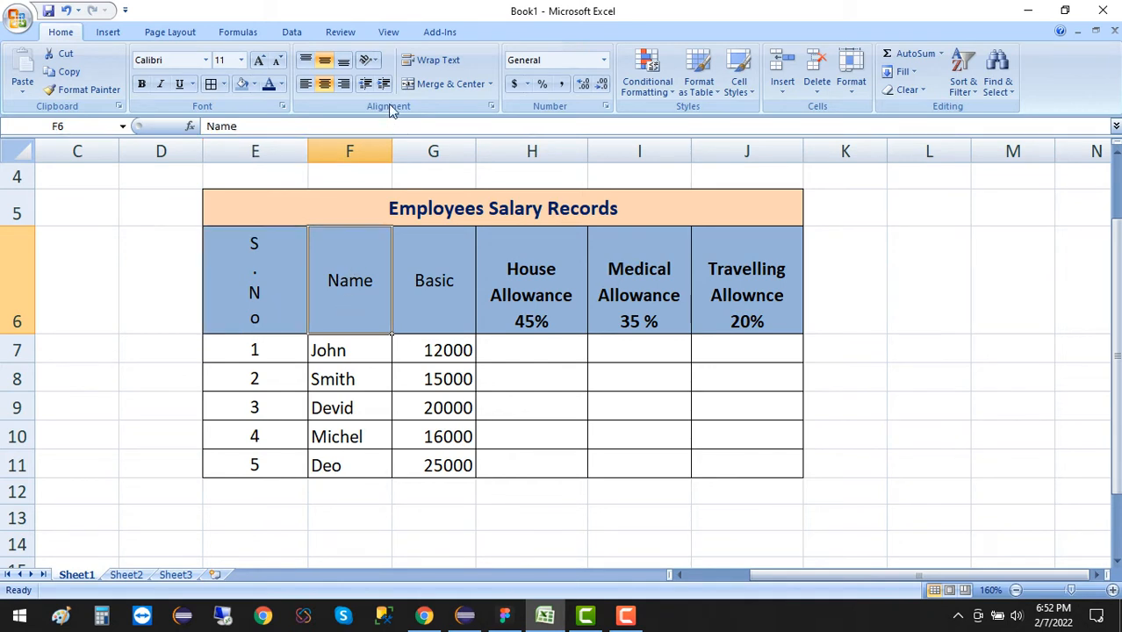
click(367, 59)
click(387, 117)
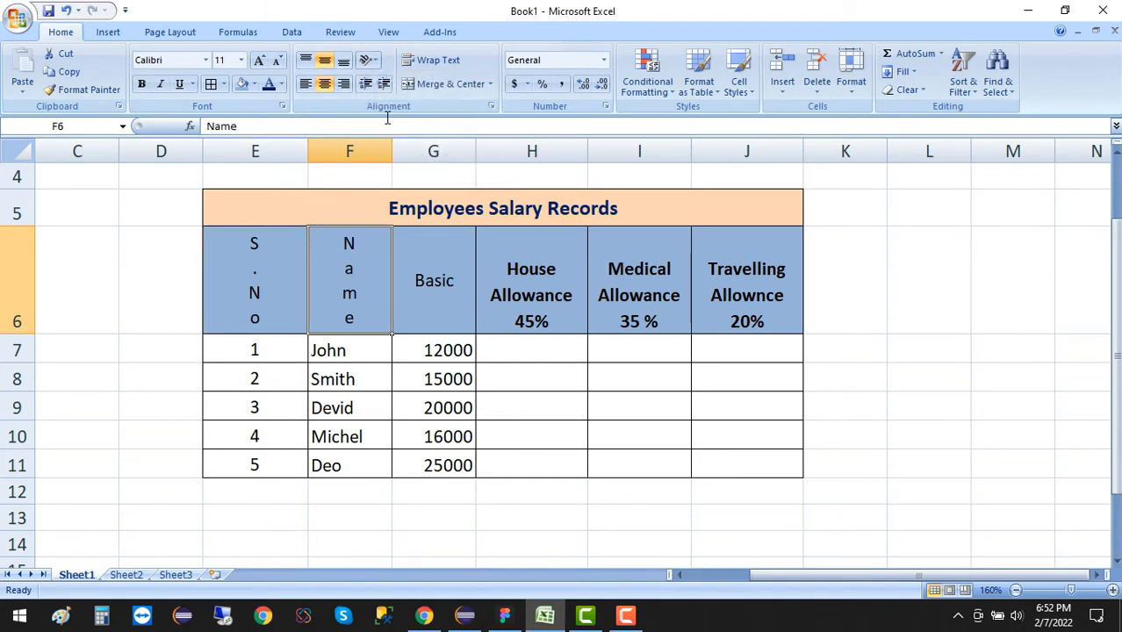
click(417, 297)
click(368, 60)
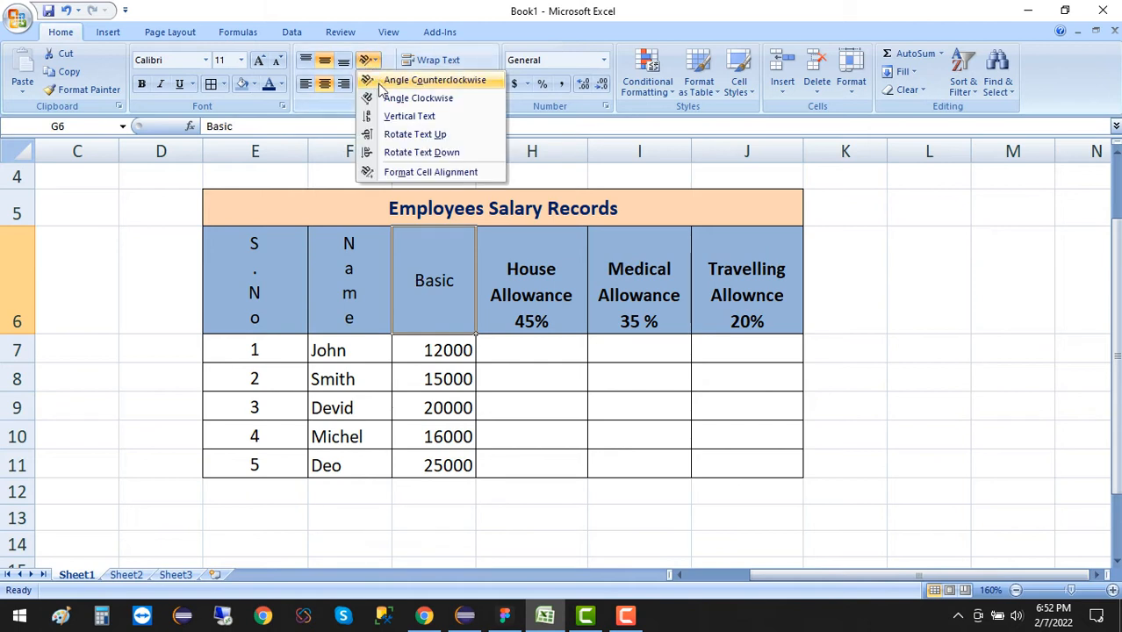
click(386, 117)
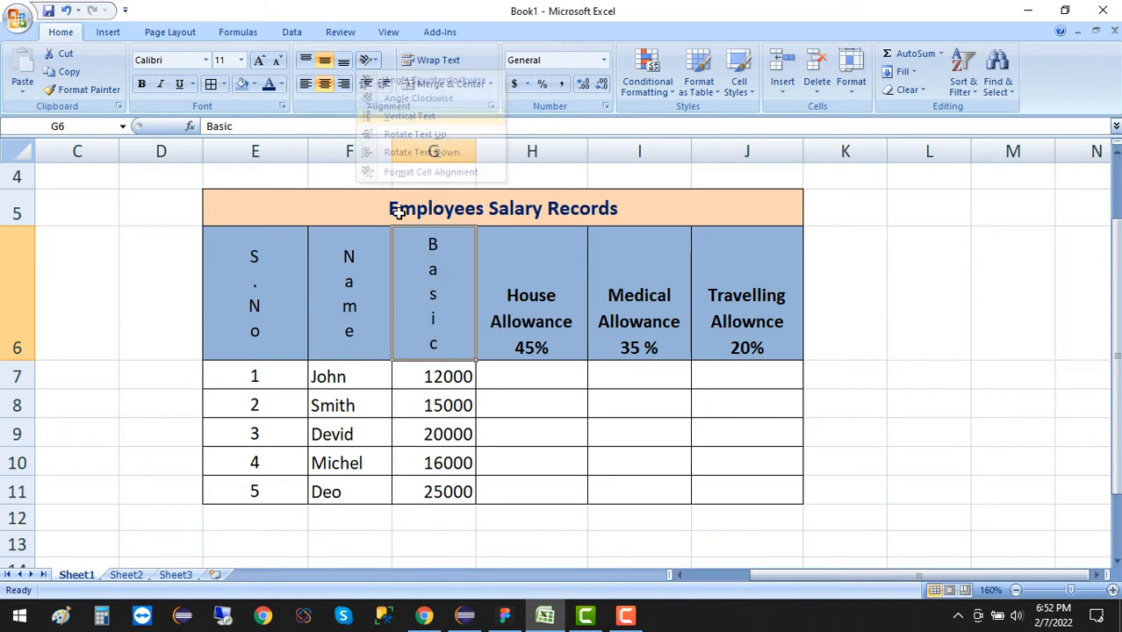
Step: Rotate the names and basic amounts in F7:G11 down, and switch their orientation to Rotate Text Up
click(407, 444)
drag(360, 381, 406, 492)
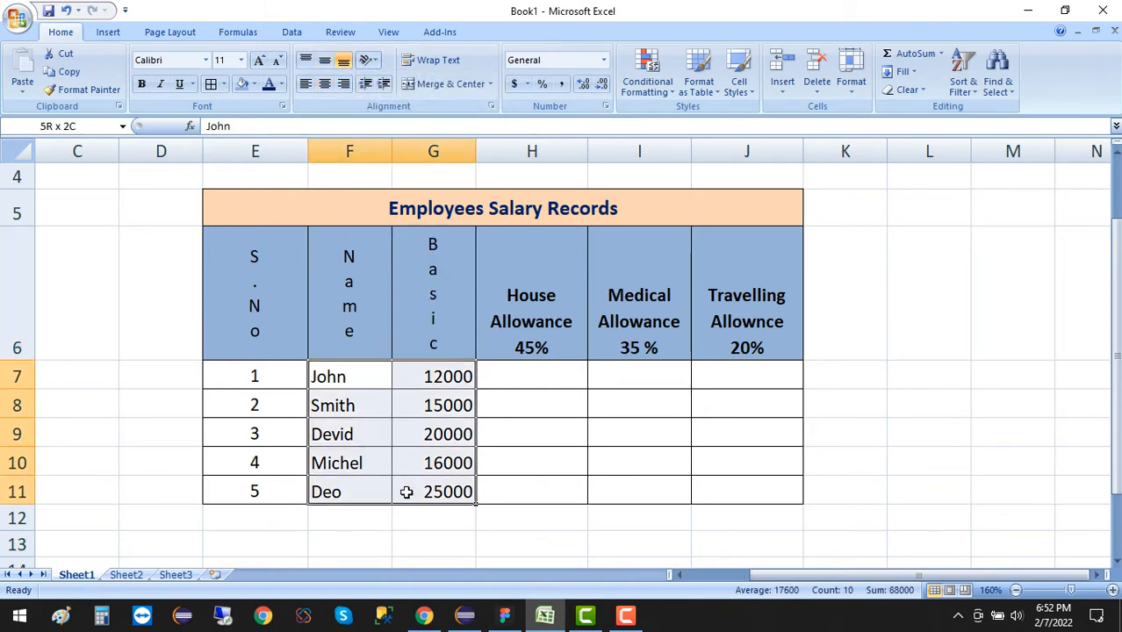
click(373, 61)
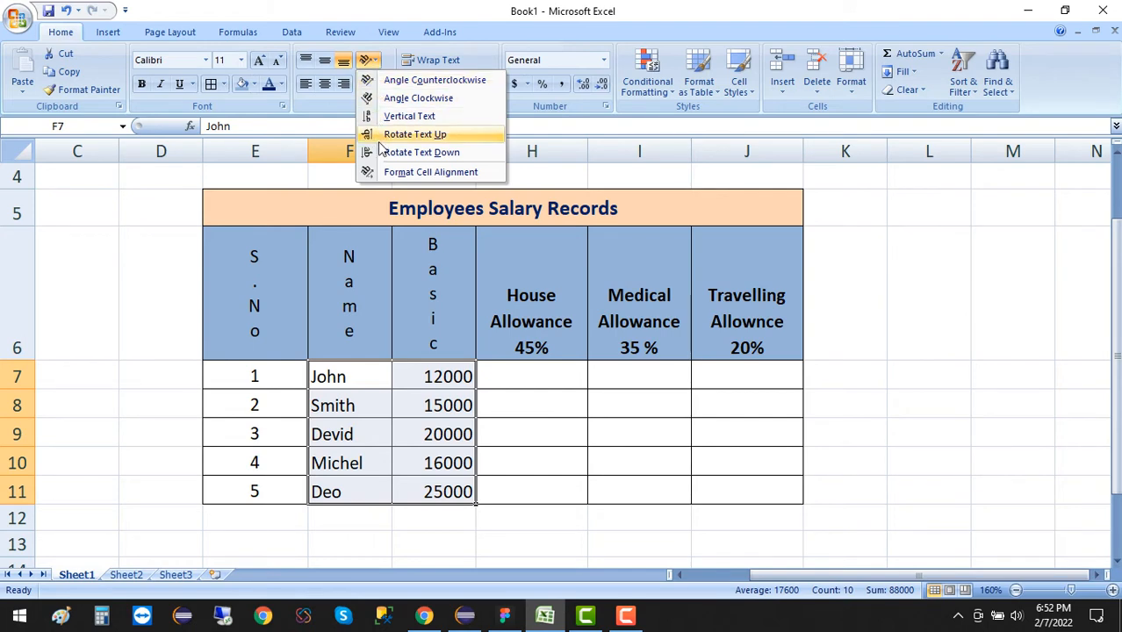
click(412, 152)
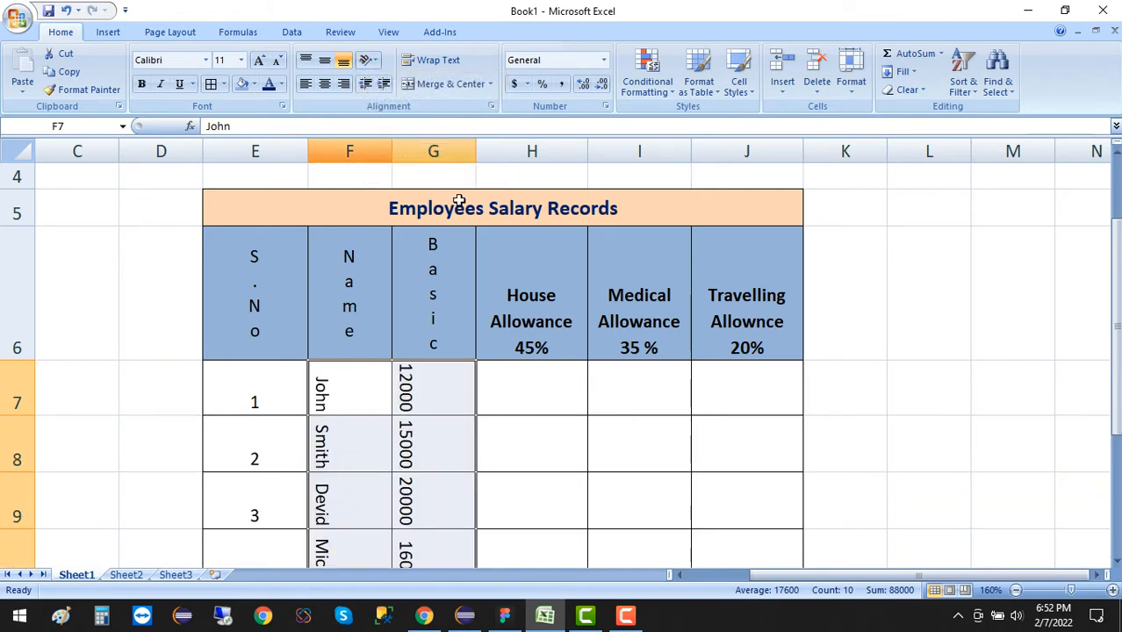
scroll(512, 245, down, 1)
scroll(510, 243, up, 2)
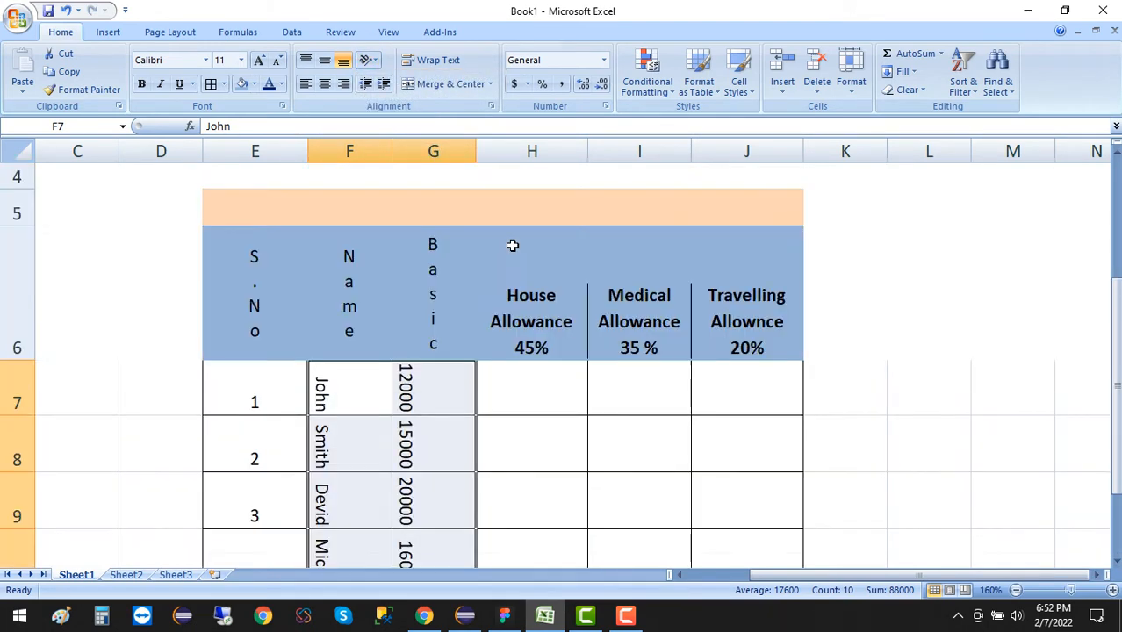
click(369, 59)
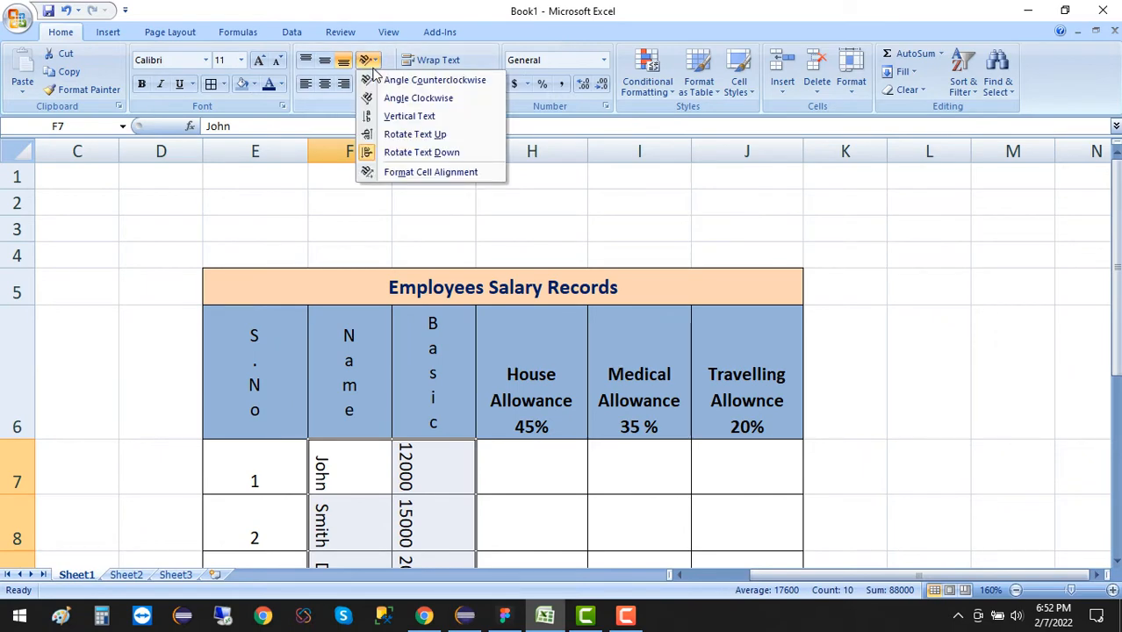
click(390, 134)
scroll(377, 138, down, 2)
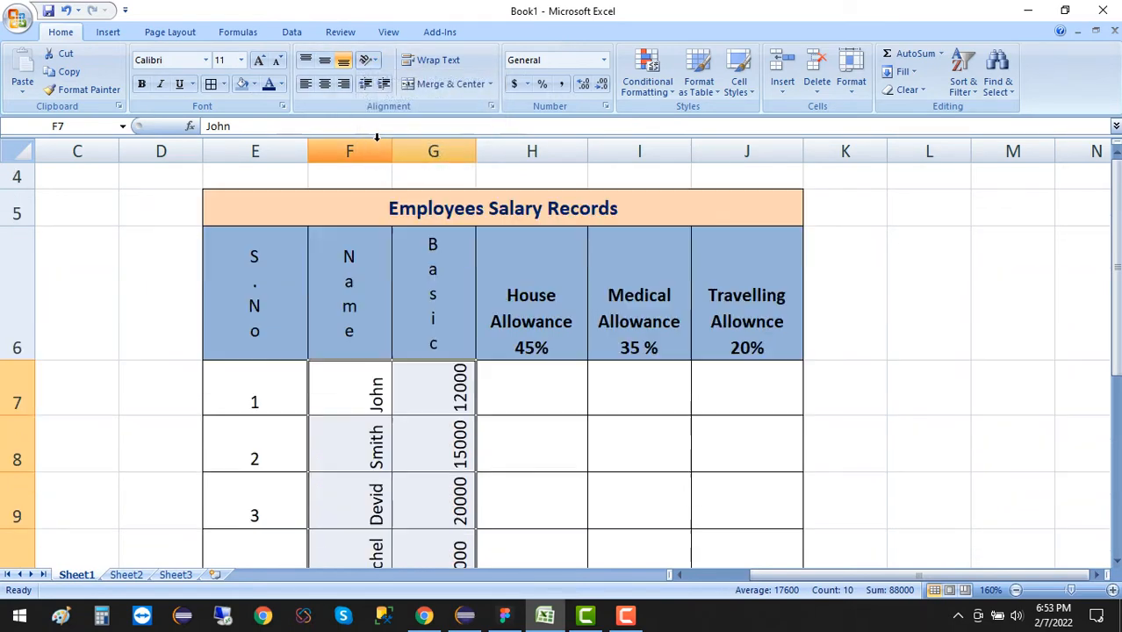
scroll(377, 137, up, 1)
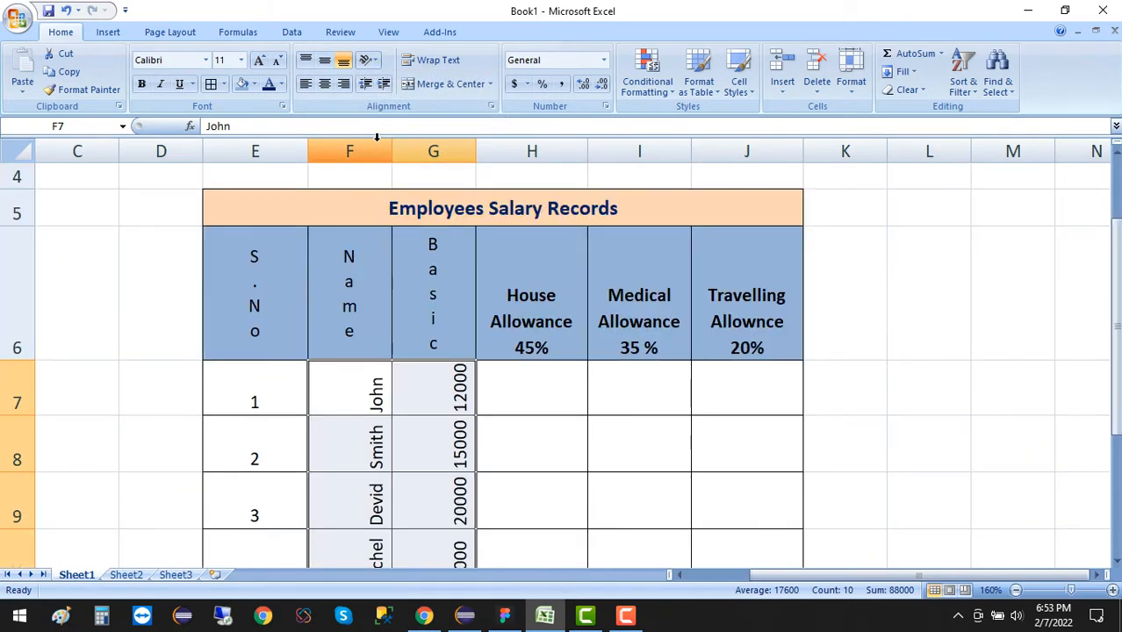
Step: Open the Format Cell Alignment settings for the range F7:G11 and close them
click(369, 59)
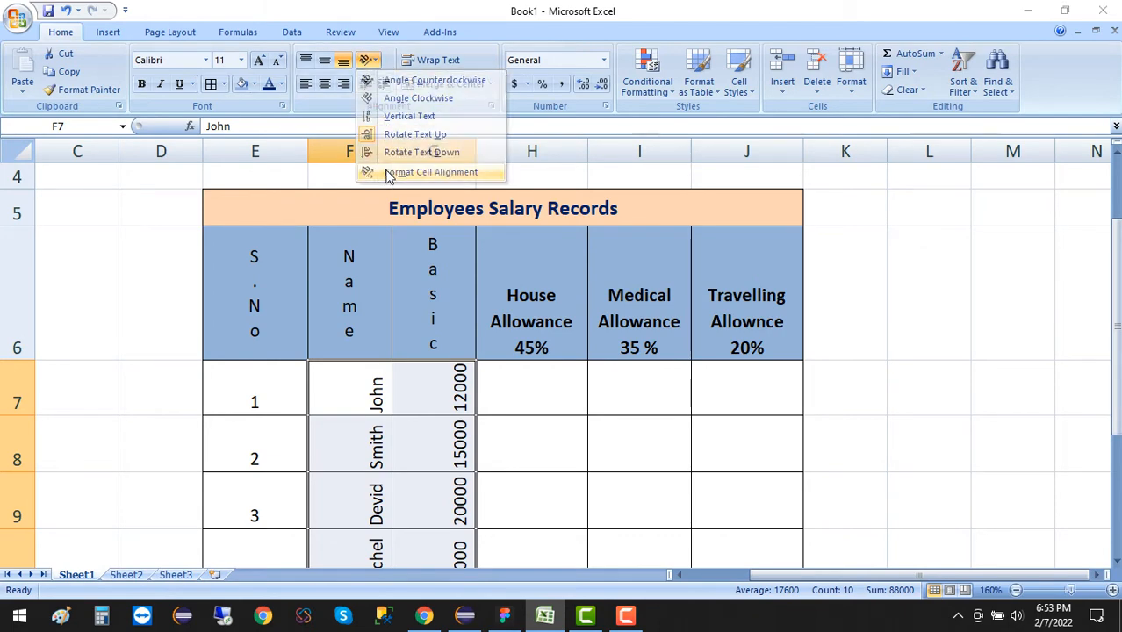
click(413, 172)
click(1033, 471)
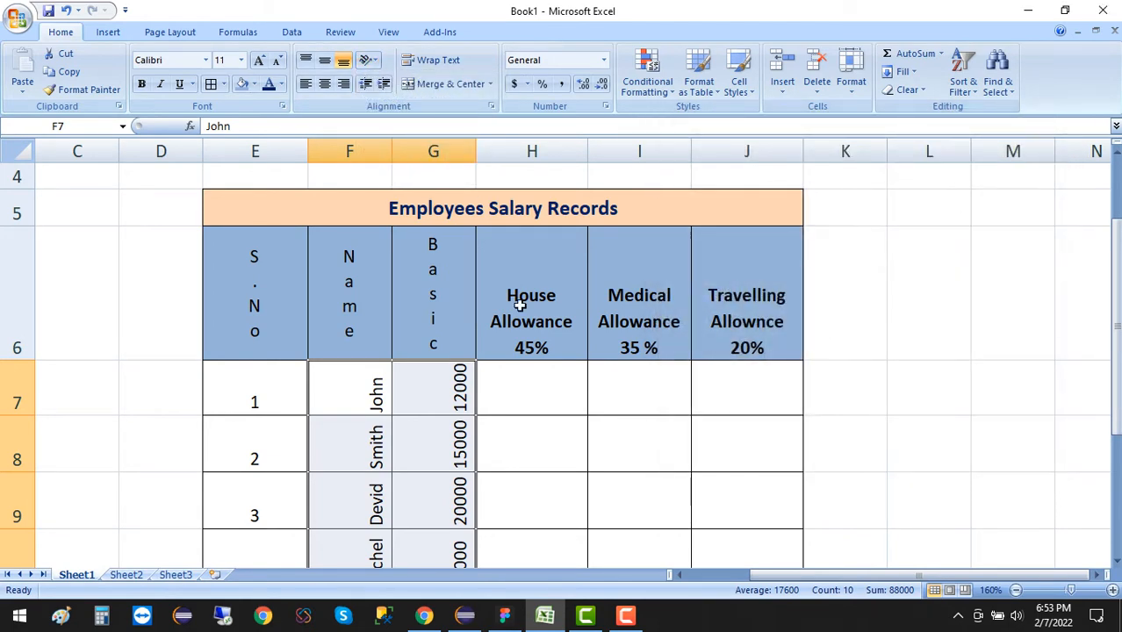
scroll(518, 302, down, 1)
scroll(519, 305, up, 1)
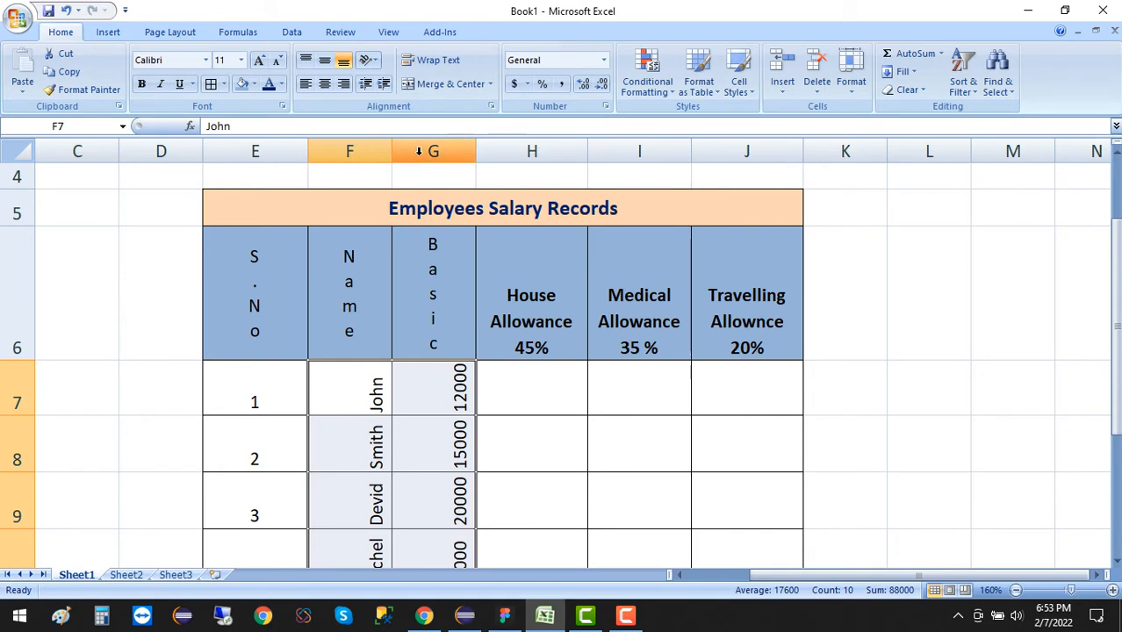
Step: Try the Vertical Text and Rotate Text Down orientations on F7:G11, and return the range to Rotate Text Up
click(367, 60)
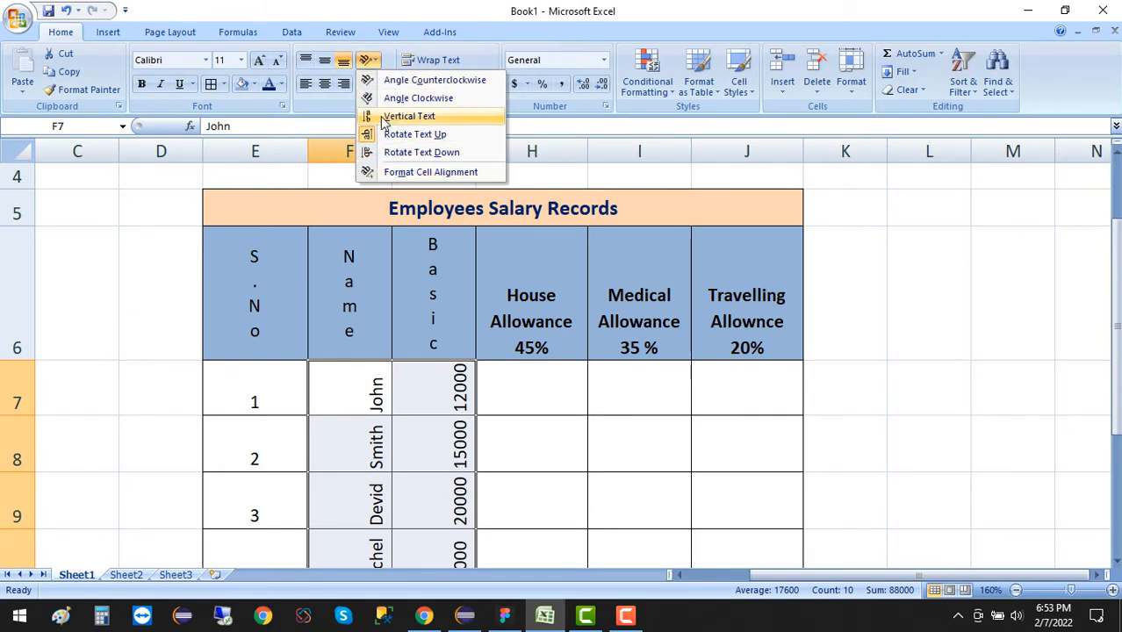
click(383, 118)
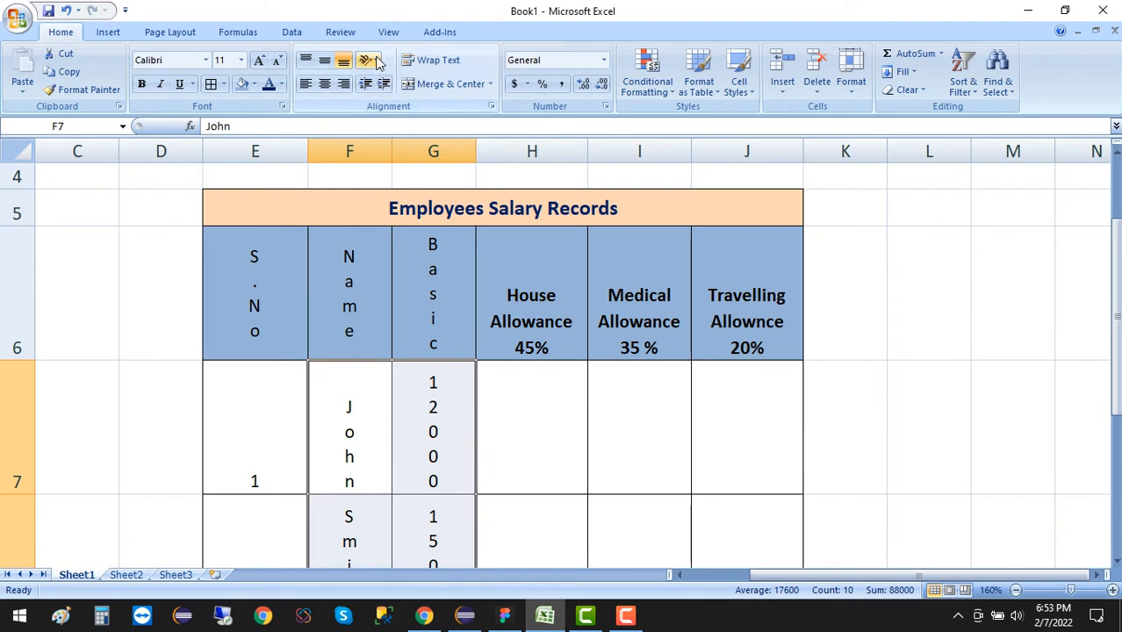
click(367, 59)
click(389, 154)
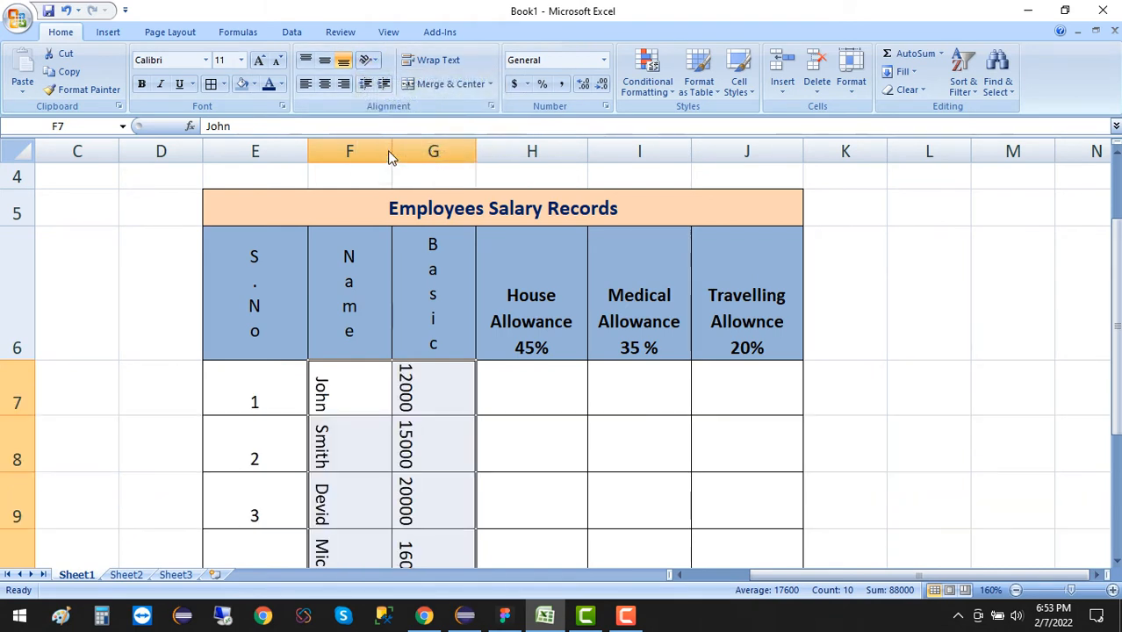
click(368, 62)
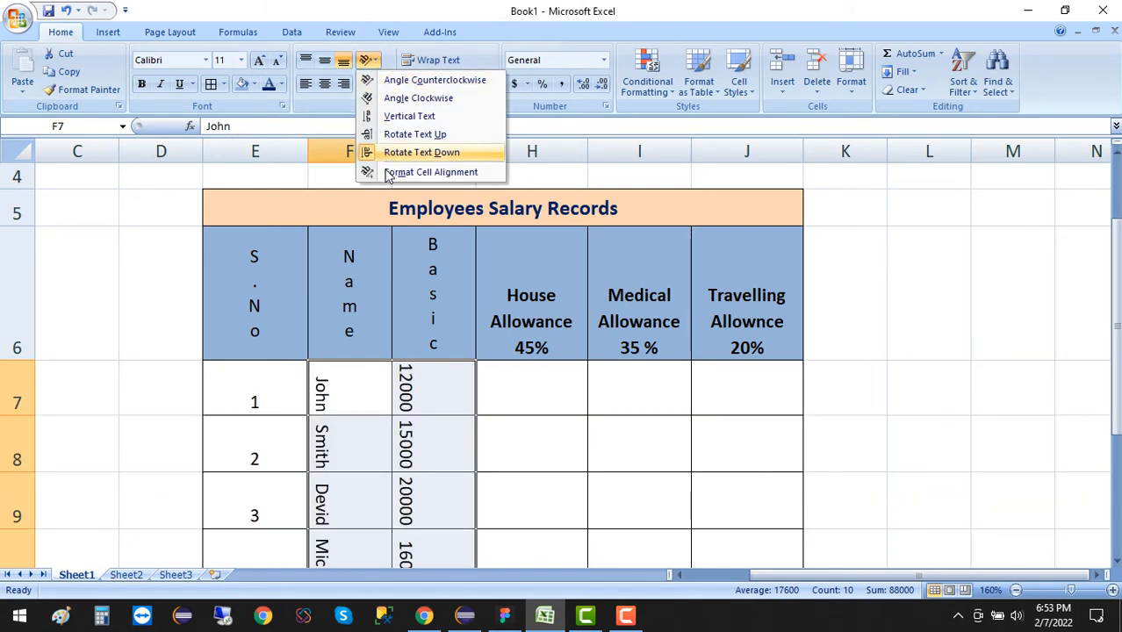
click(390, 137)
scroll(431, 363, down, 1)
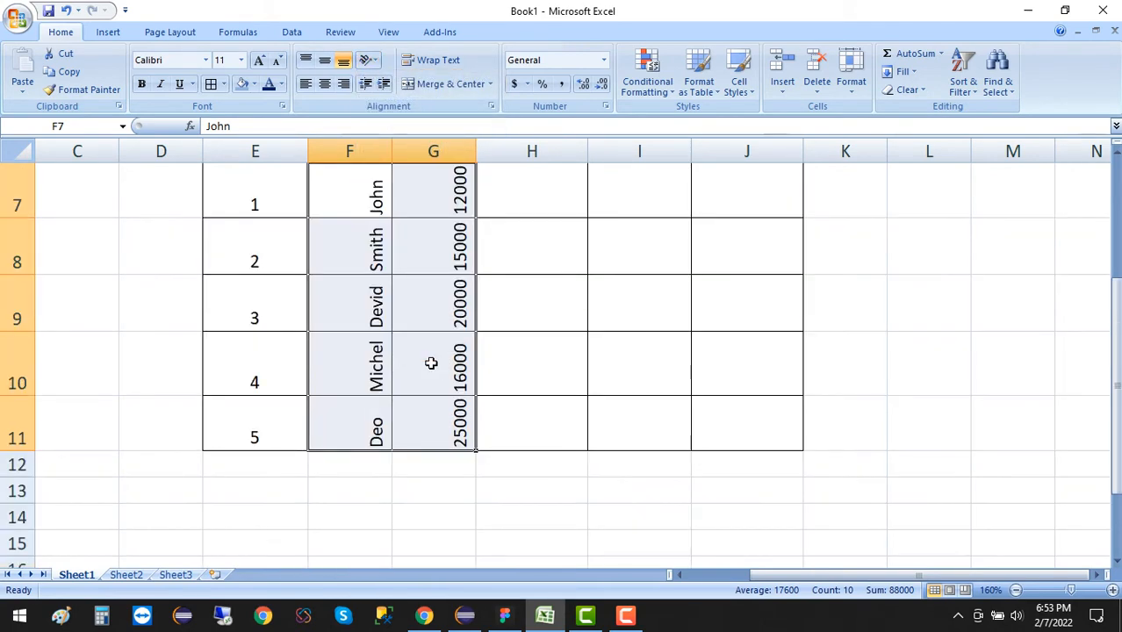
scroll(431, 363, up, 1)
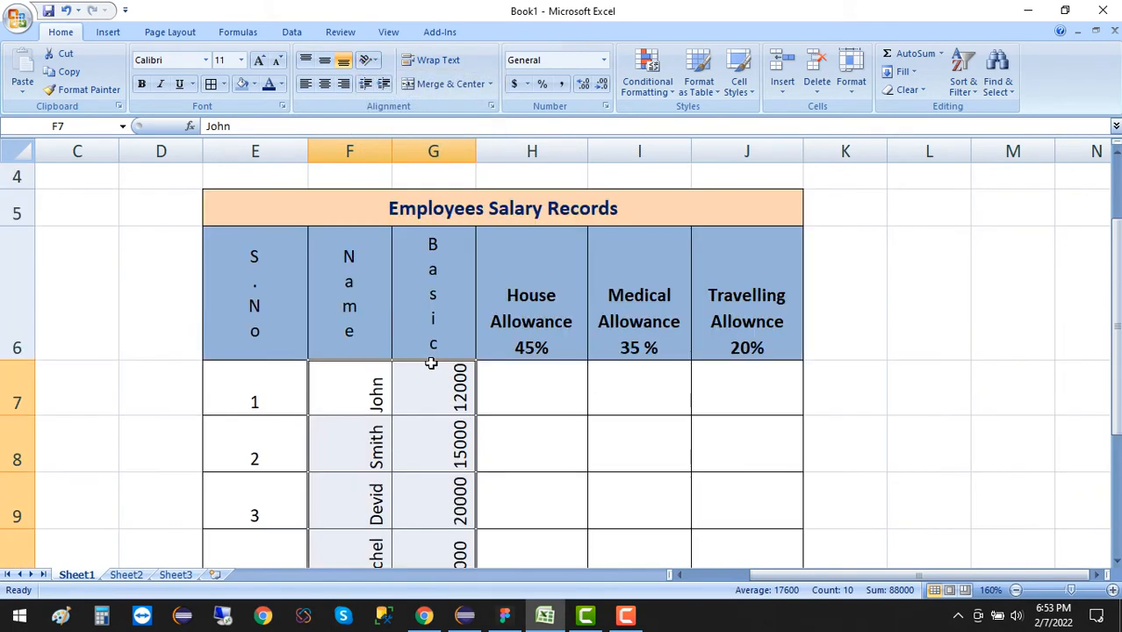
scroll(518, 303, down, 1)
scroll(520, 302, up, 1)
Step: Try a 30-degree text orientation on the allowance headings in H6:J6 through Format Cell Alignment, and undo it
click(527, 296)
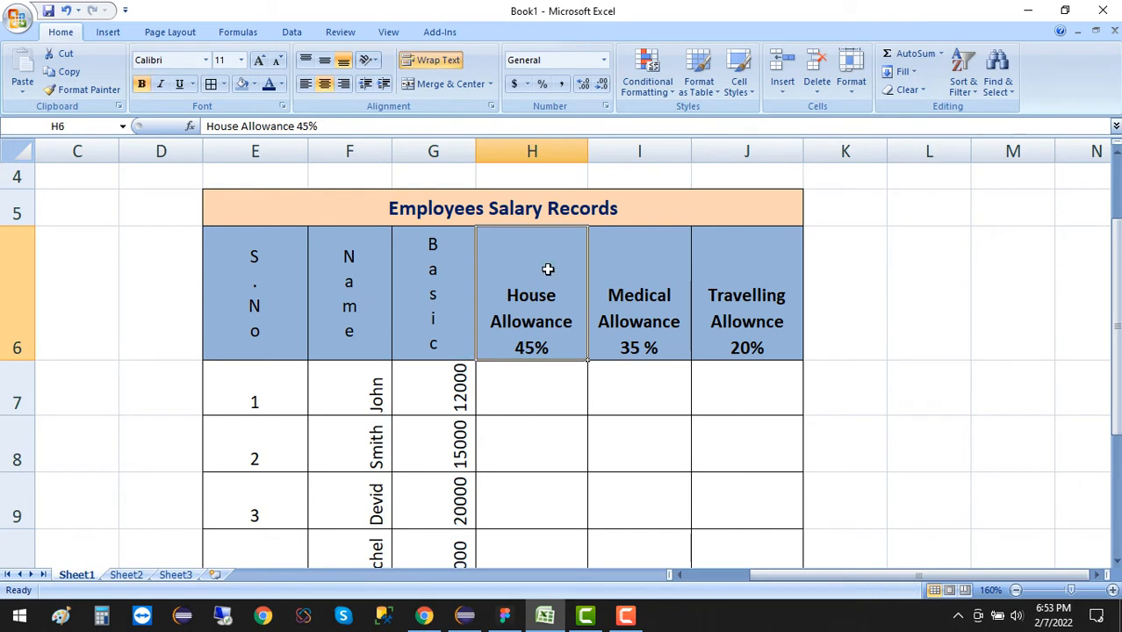
click(858, 389)
drag(521, 290, 753, 288)
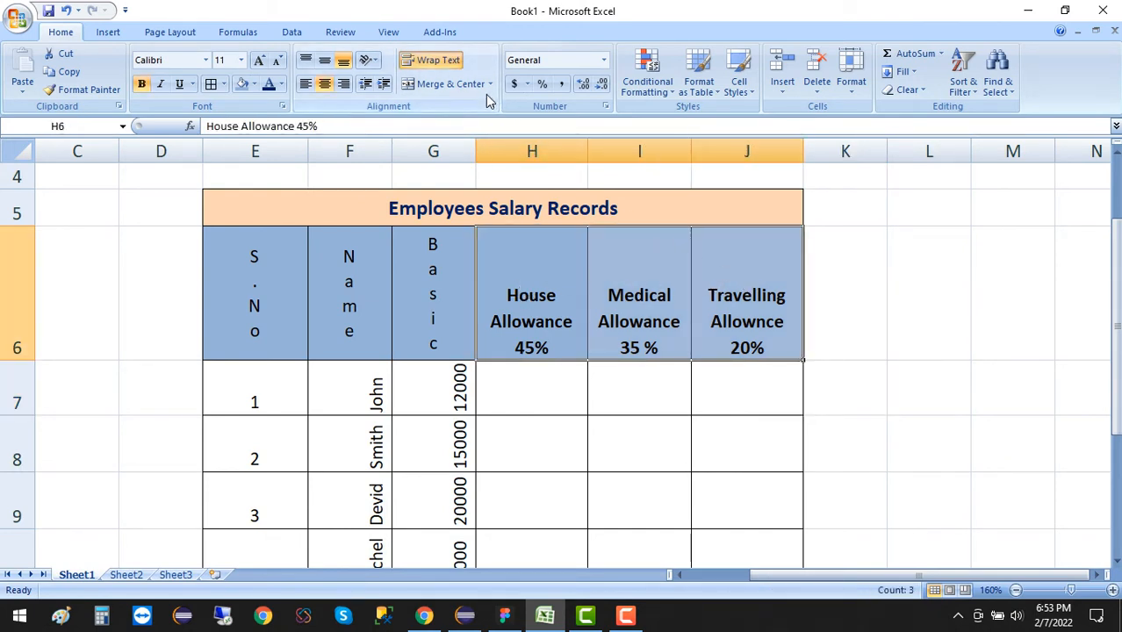
click(366, 59)
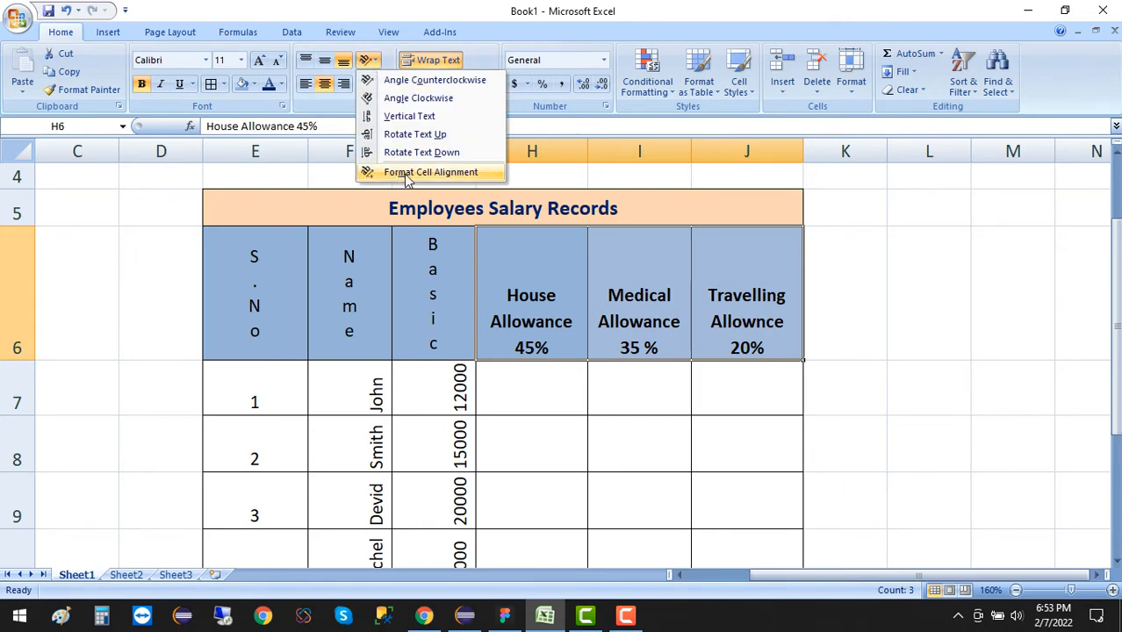
click(445, 176)
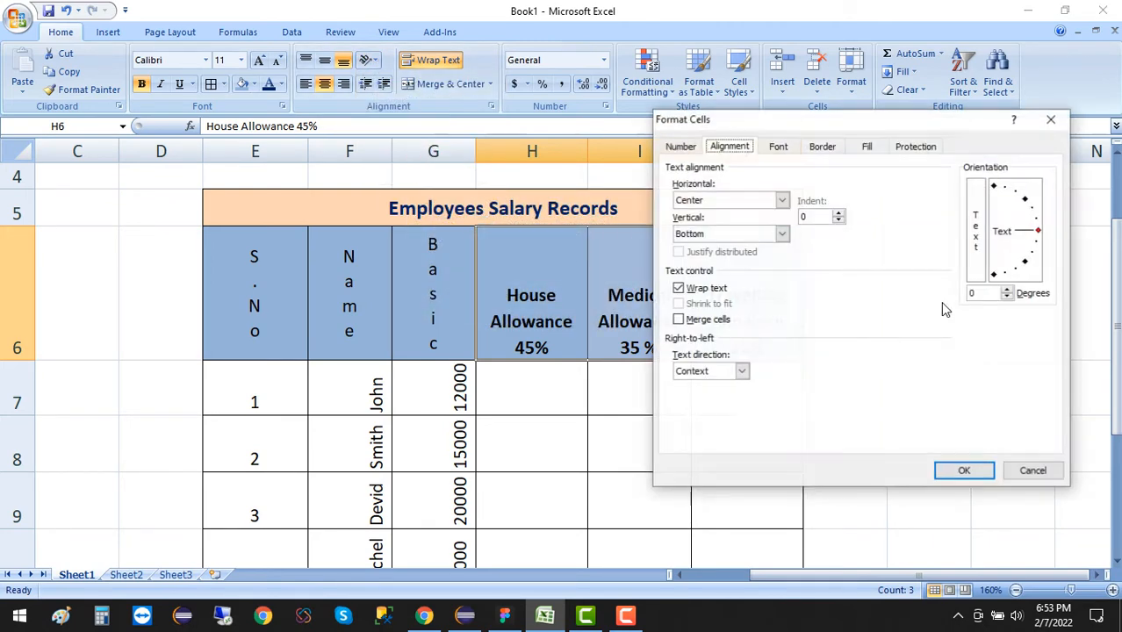
drag(913, 122, 867, 122)
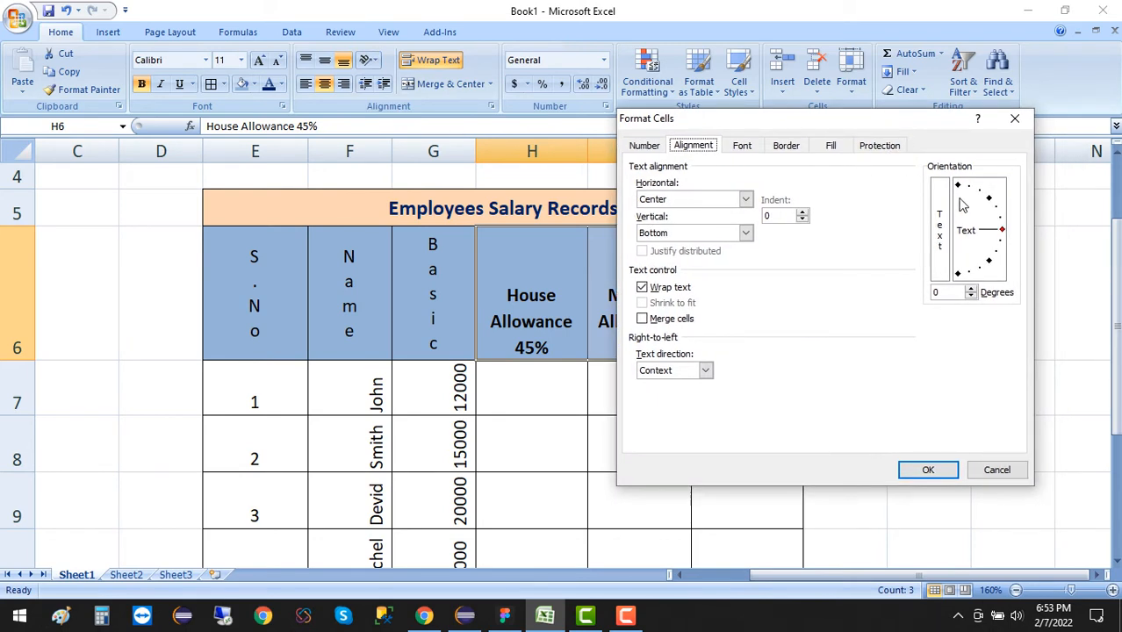
click(1003, 235)
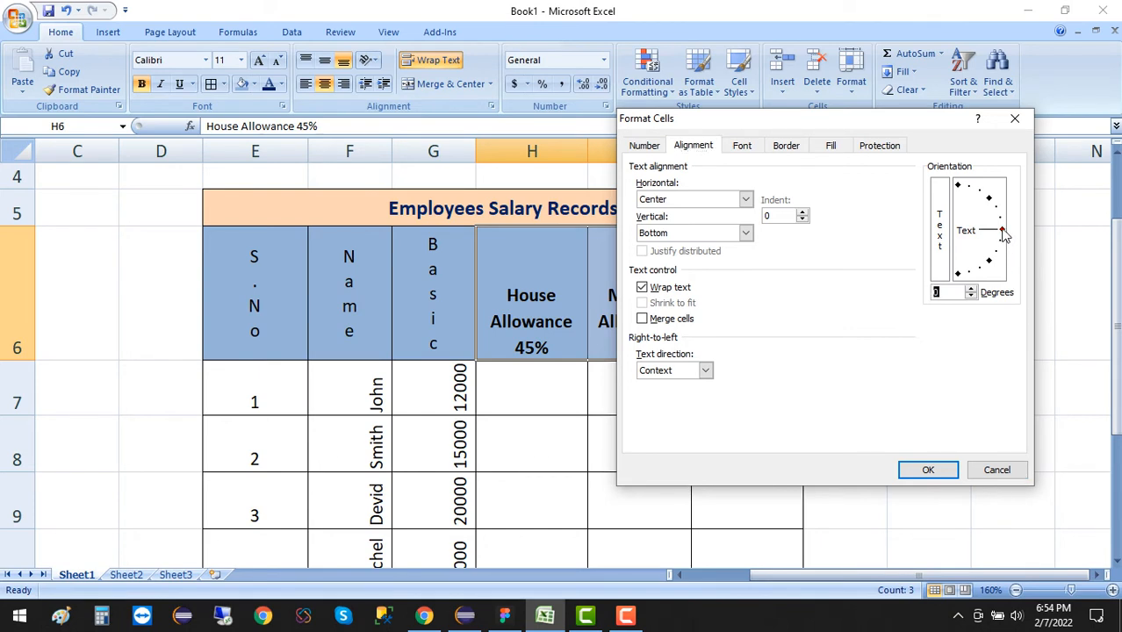
drag(1003, 230, 1000, 209)
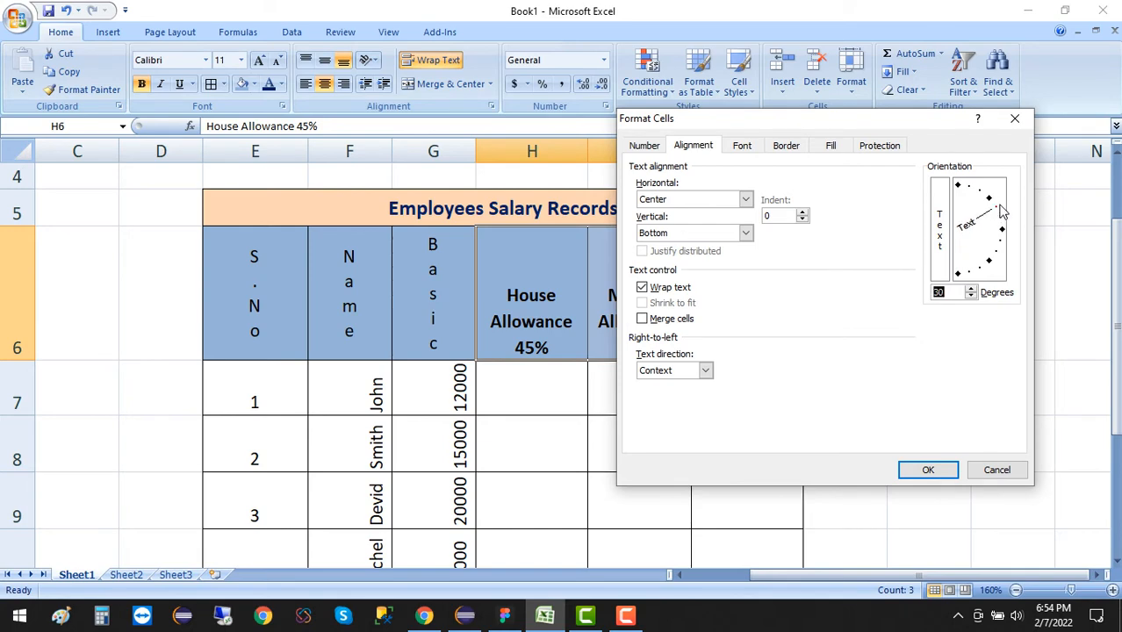
click(939, 470)
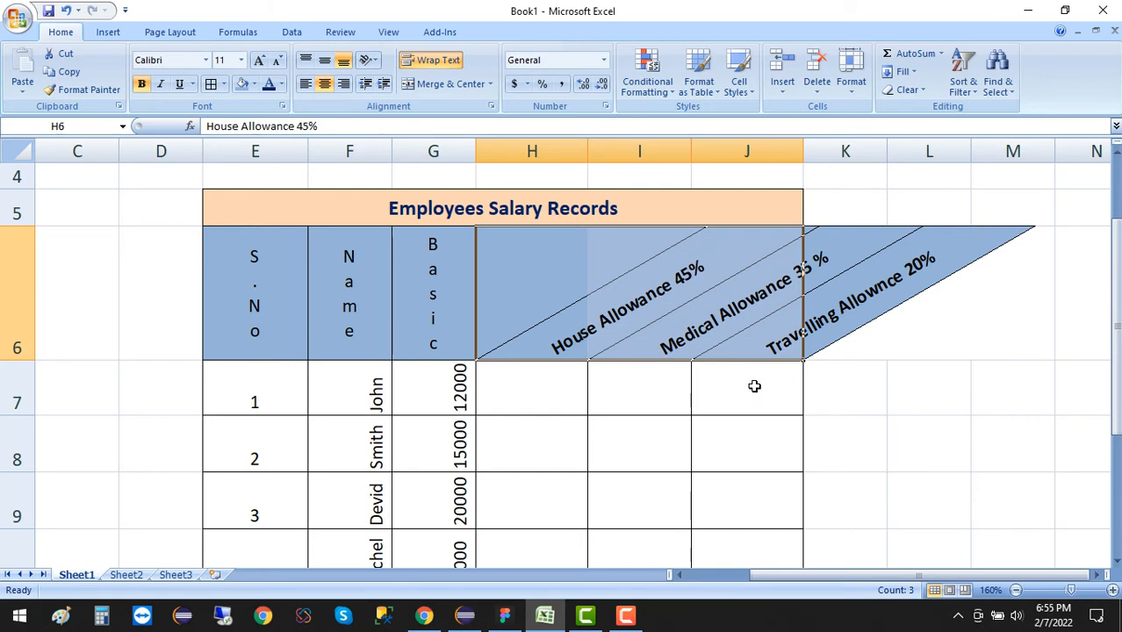
key(ctrl+z)
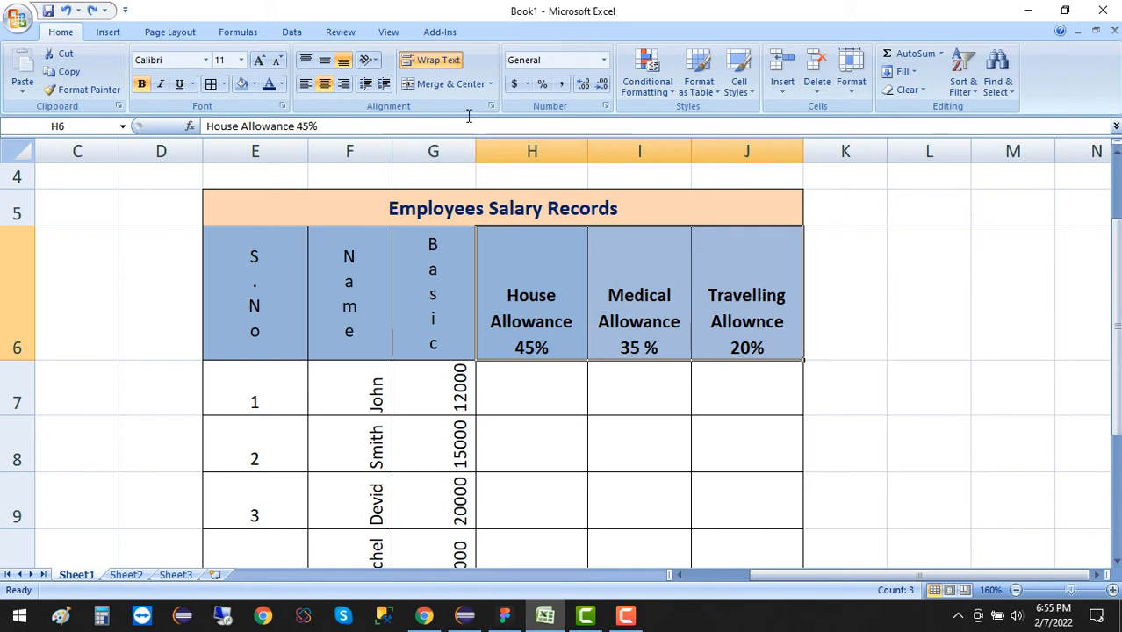
Step: Apply the Angle Counterclockwise orientation to the headings in H6:J6 and widen columns H, I (to about 15.14) and J
click(369, 60)
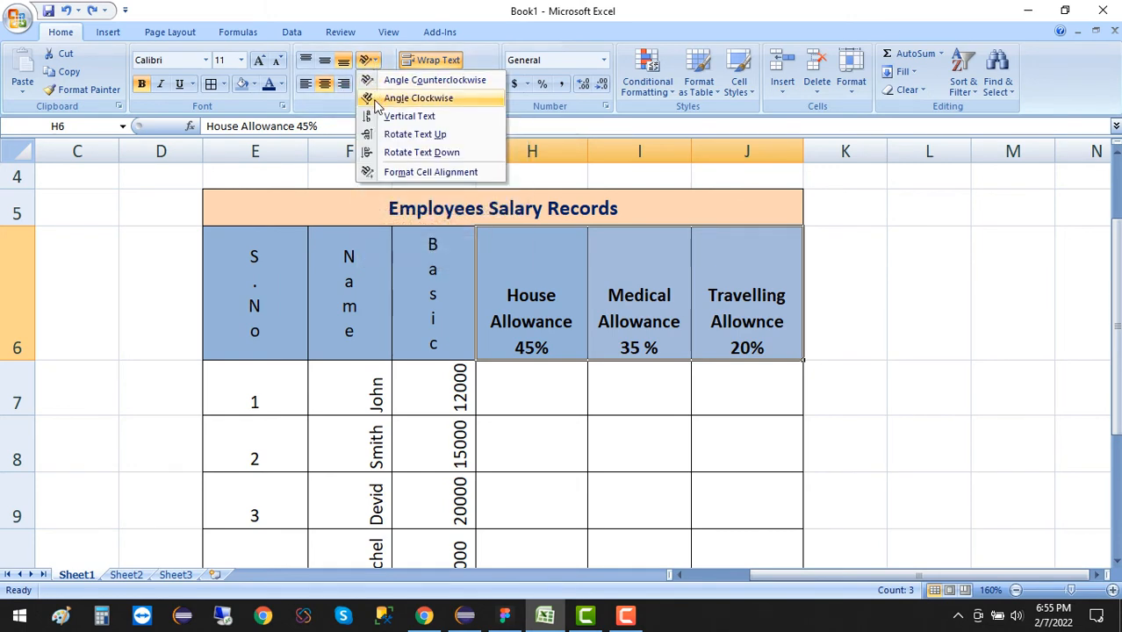
click(373, 80)
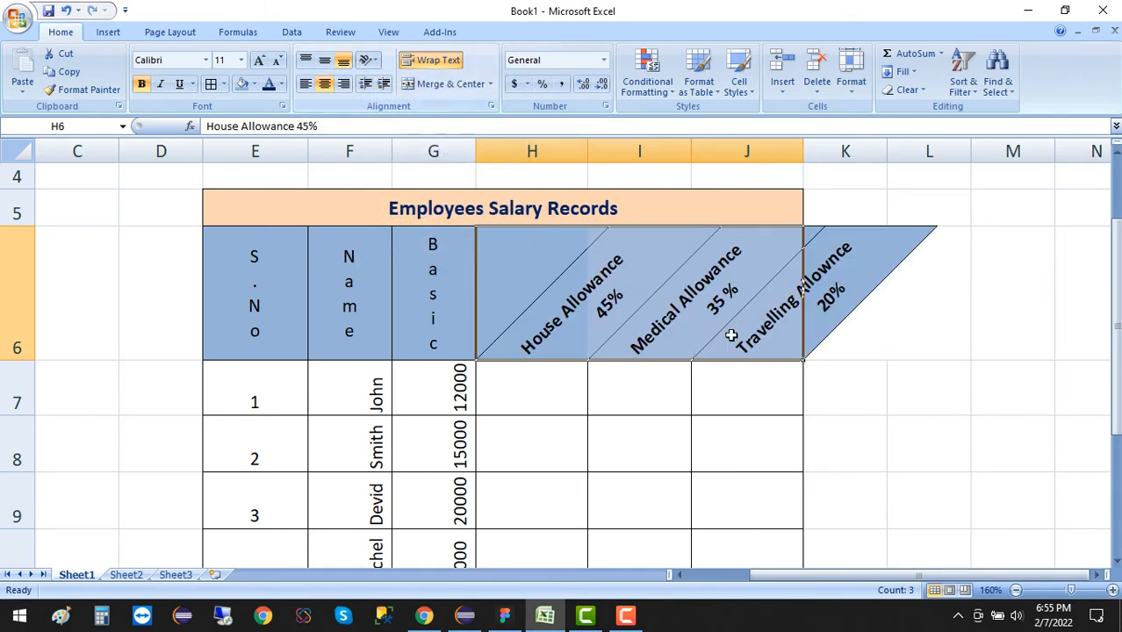
click(873, 428)
drag(588, 151, 638, 151)
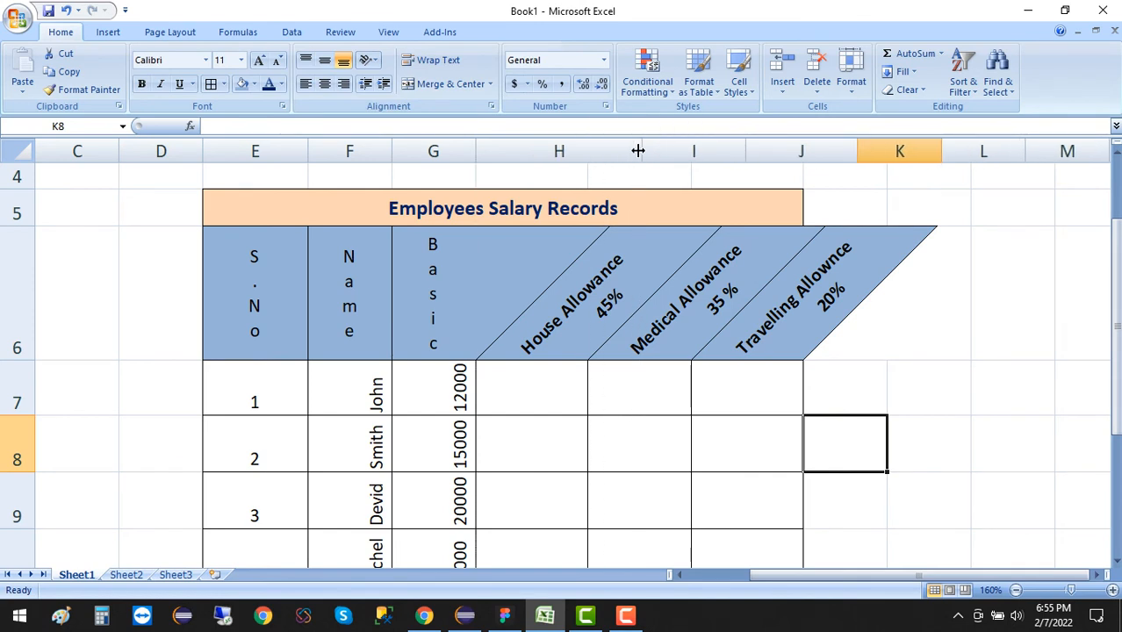
drag(744, 149, 784, 149)
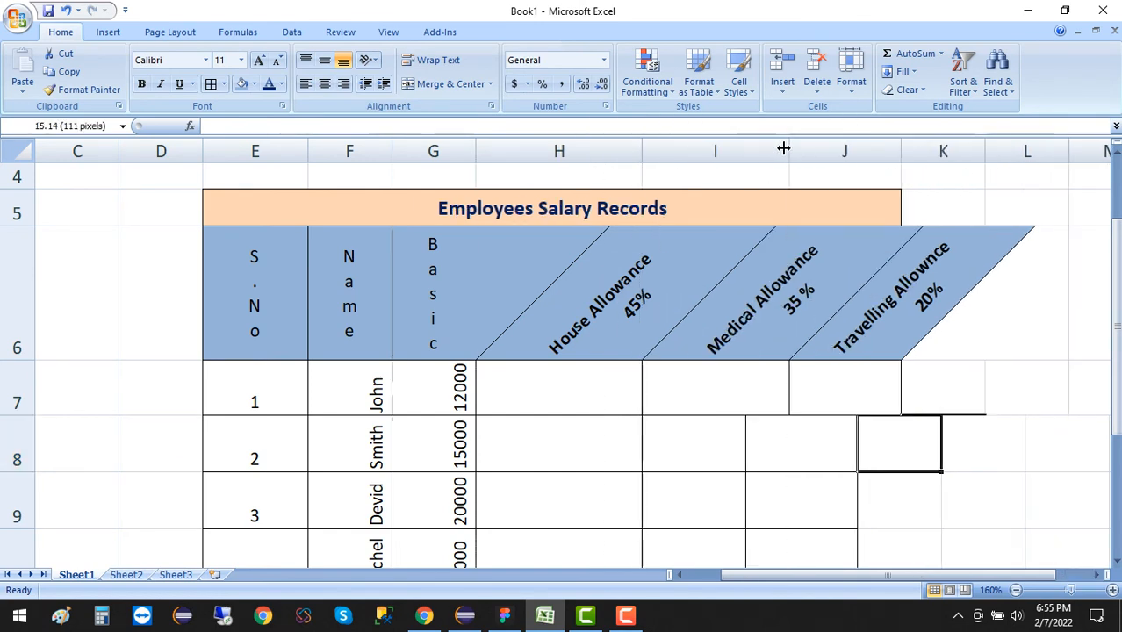
drag(901, 149, 946, 150)
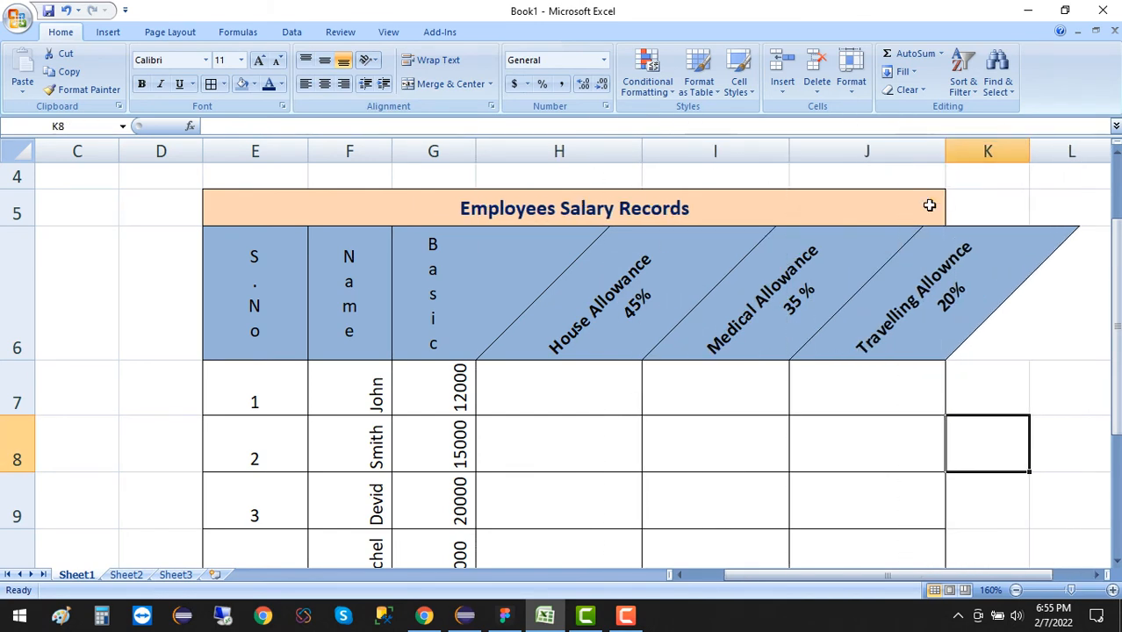
Step: Examine how the angled allowance headings in row 6 look across the whole salary table at different zoom levels
scroll(587, 243, down, 2)
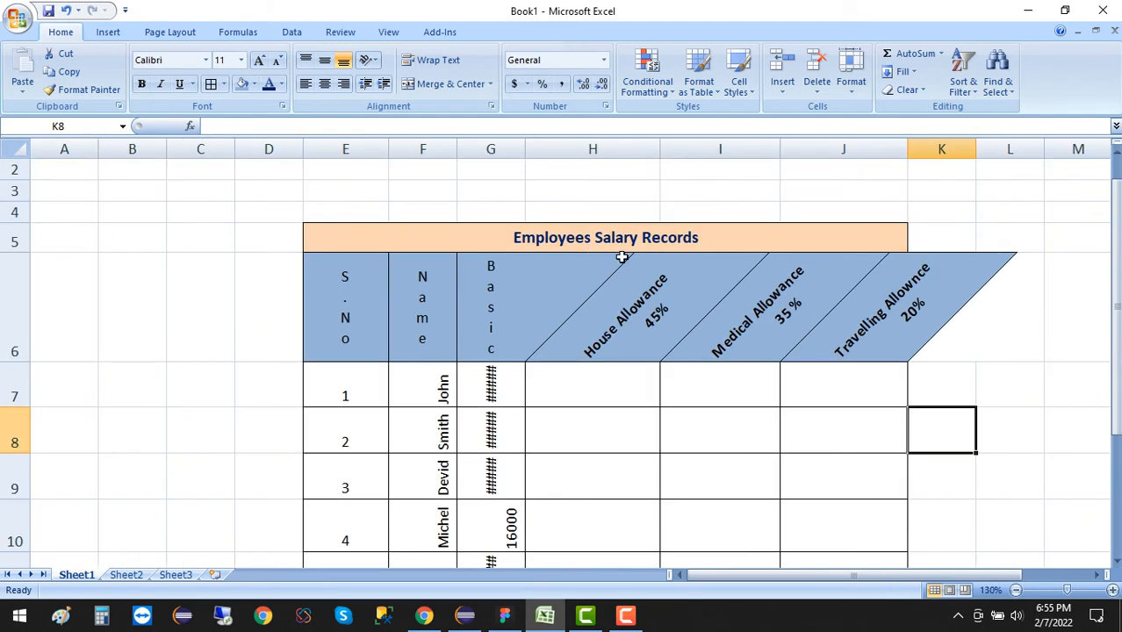
scroll(634, 272, up, 1)
scroll(449, 287, up, 1)
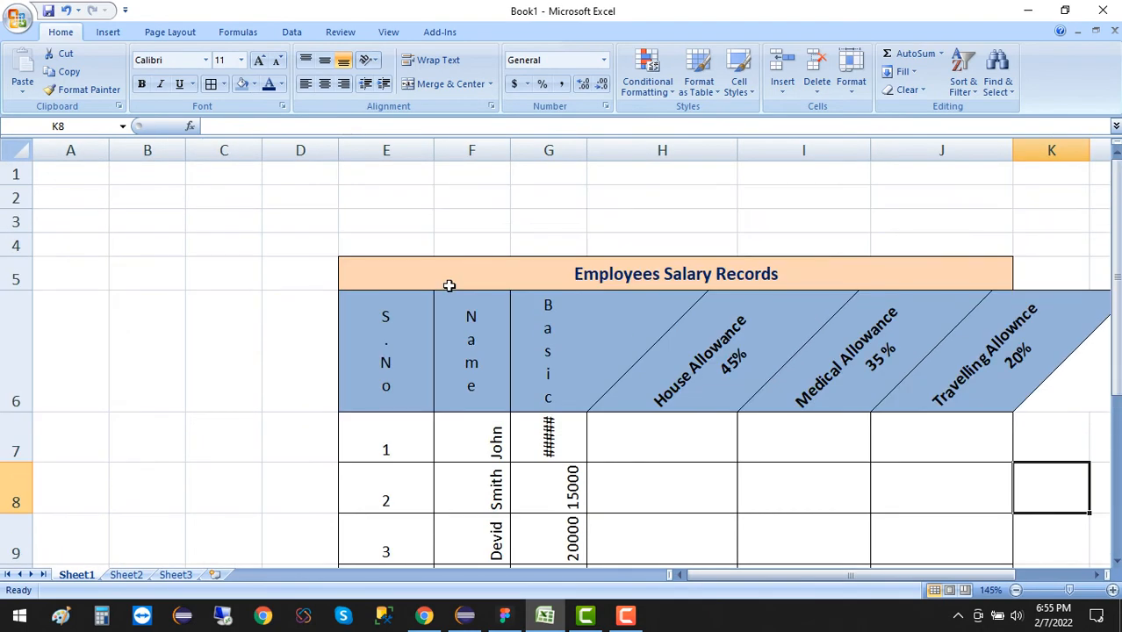
scroll(448, 286, down, 3)
scroll(449, 286, up, 2)
scroll(455, 284, down, 1)
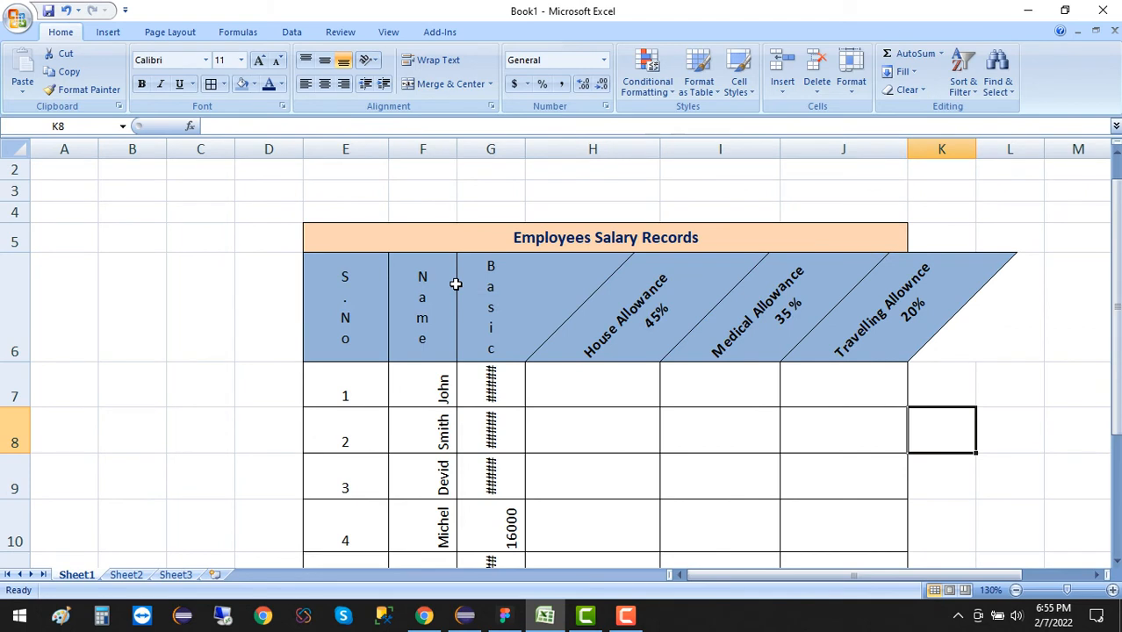
click(688, 306)
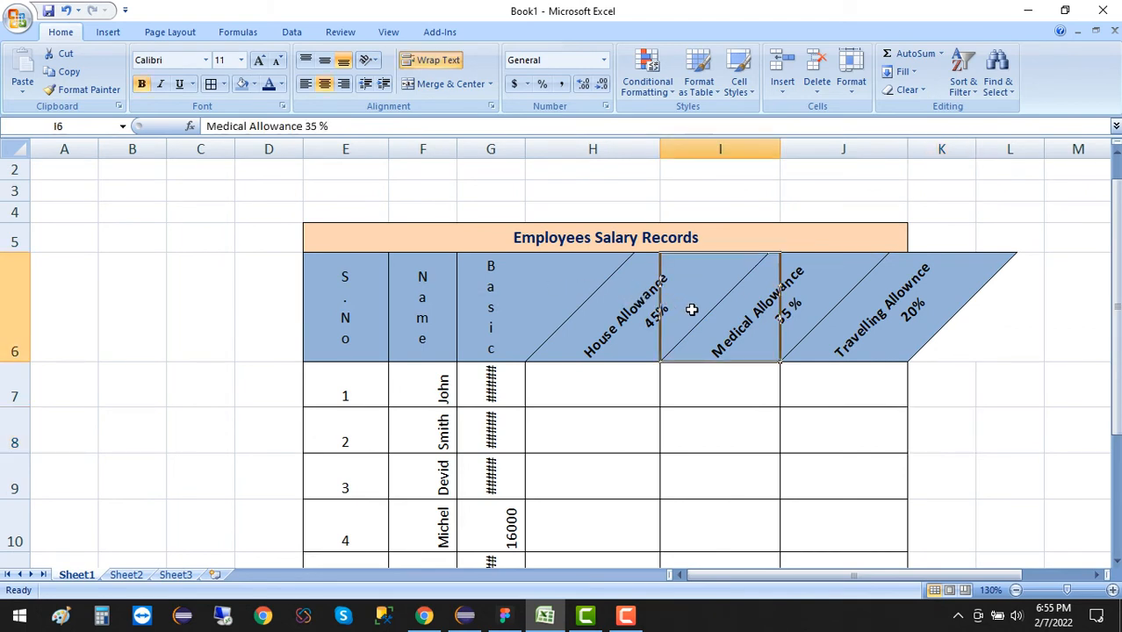
click(1099, 575)
click(1099, 574)
click(1100, 575)
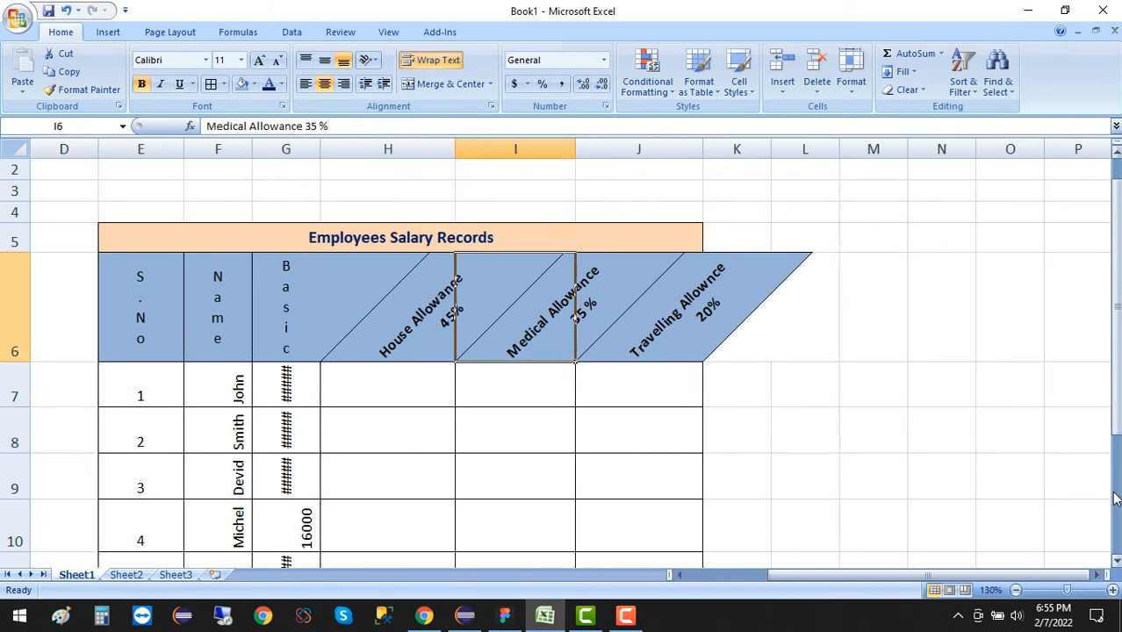
click(1117, 561)
click(1116, 562)
click(988, 472)
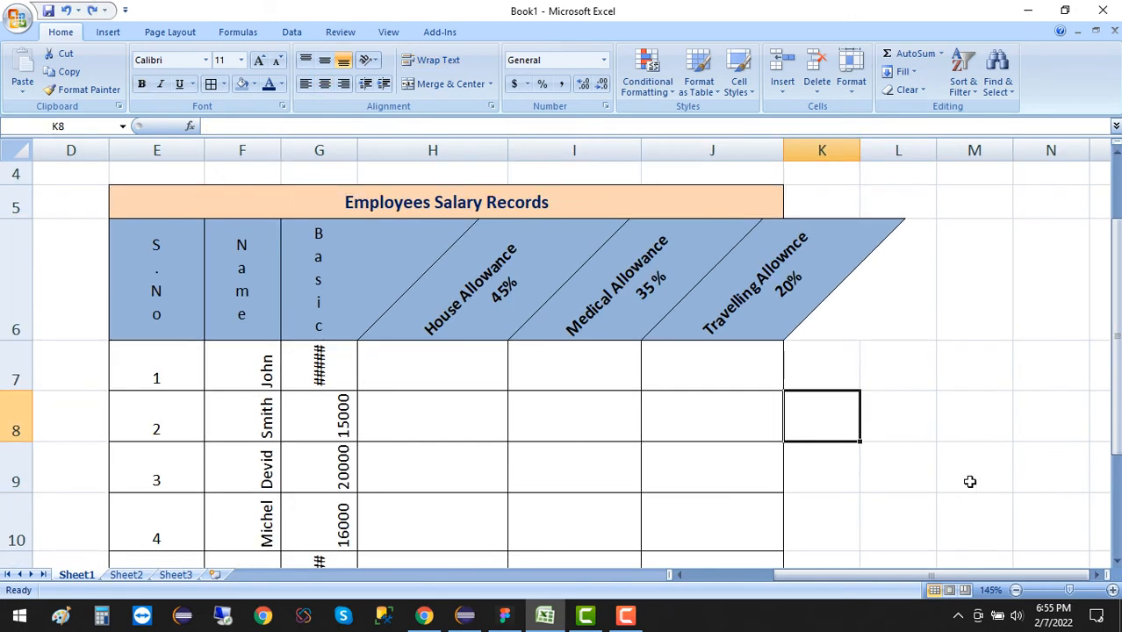
scroll(969, 481, down, 1)
scroll(969, 481, up, 2)
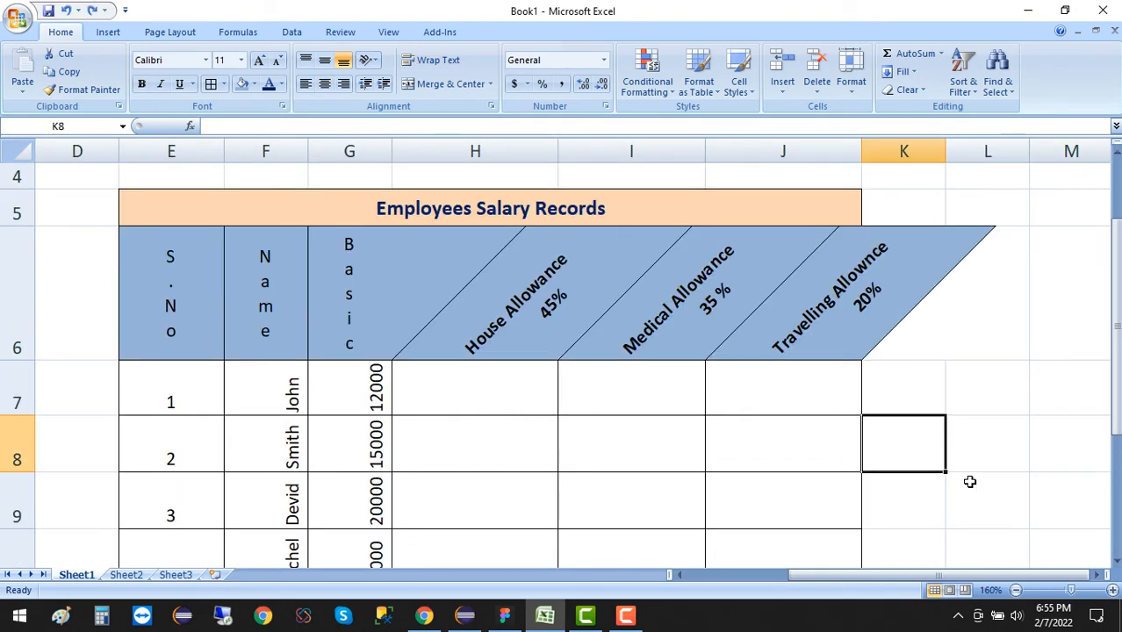
Step: Undo the widening of columns H to J and the angled orientation of the allowance headings
key(ctrl+z)
key(ctrl+z)
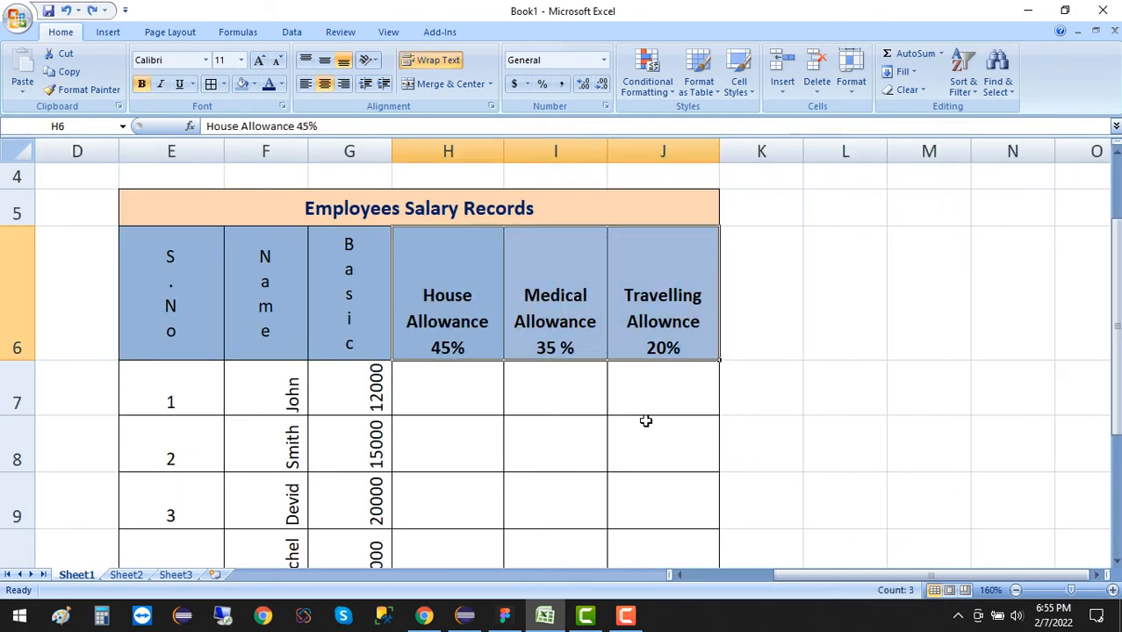
Step: Make title row 5 taller and heading row 6 shorter, and apply the Angle Counterclockwise orientation to H6:J6
drag(25, 227, 25, 277)
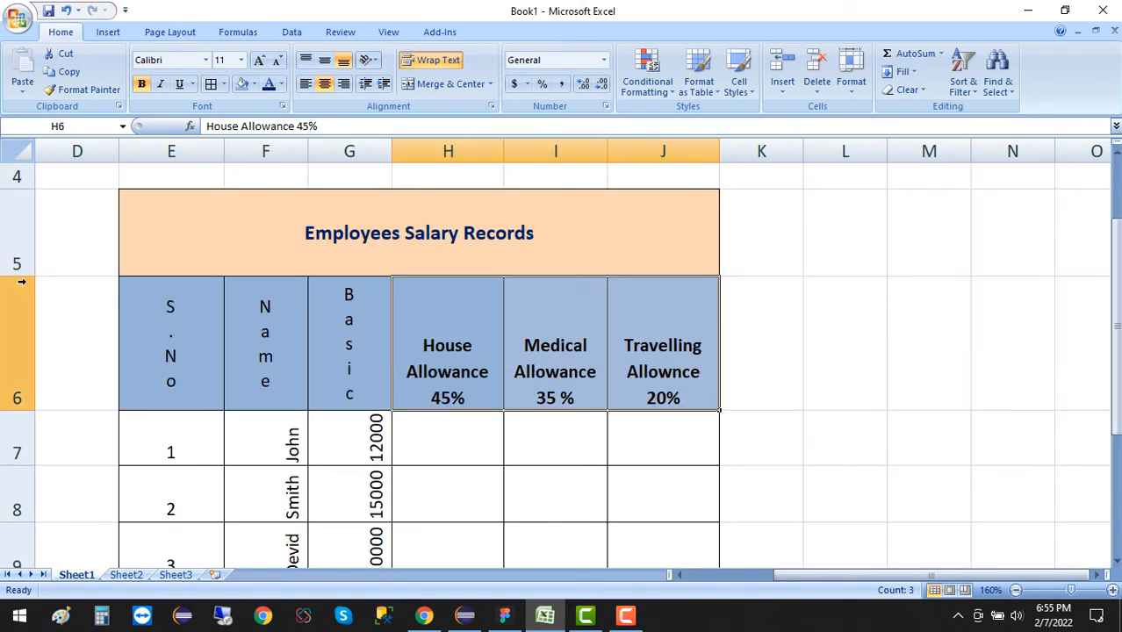
drag(24, 410, 30, 361)
click(378, 60)
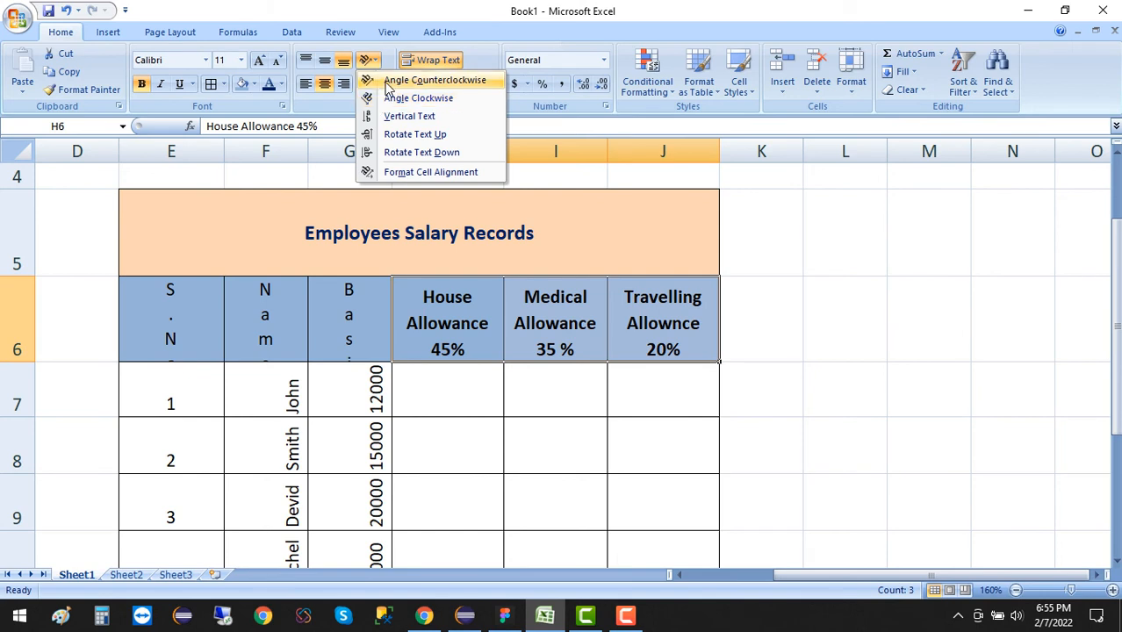
click(387, 81)
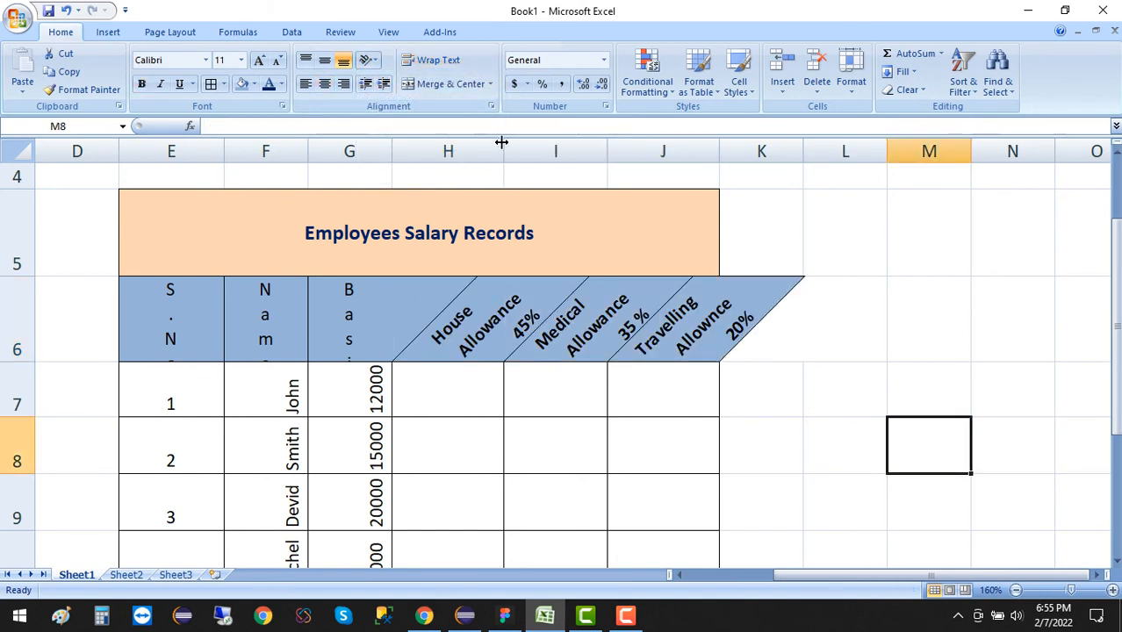
Step: Widen columns H, I and J to give the angled allowance headings more room, and check the table
drag(504, 145, 534, 144)
drag(640, 151, 696, 153)
drag(807, 153, 872, 152)
click(966, 318)
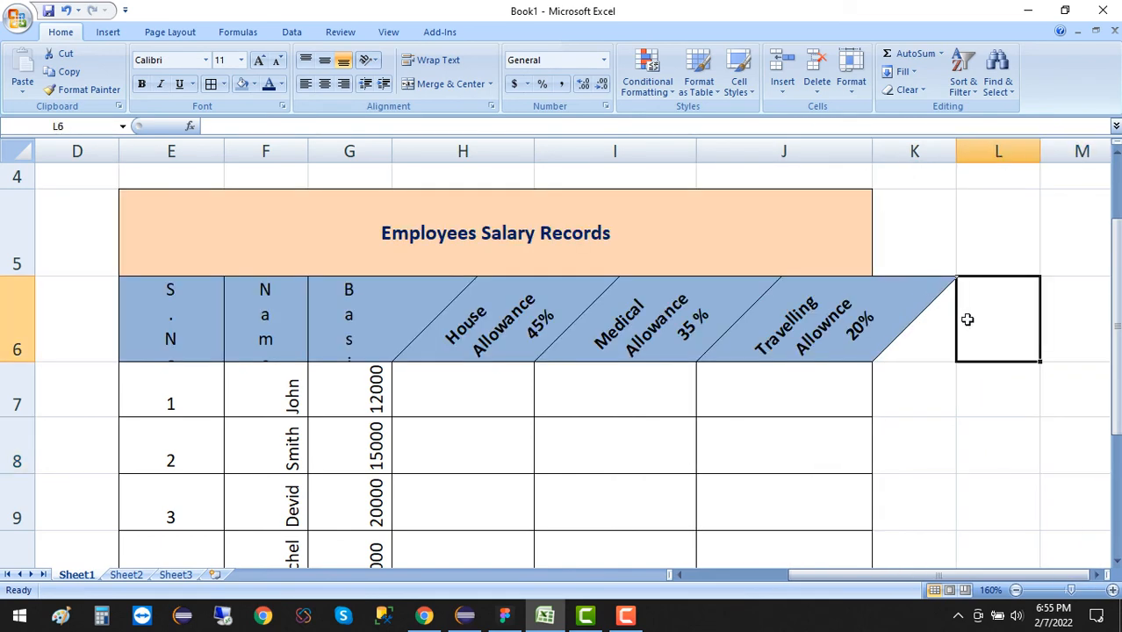
scroll(754, 273, down, 1)
scroll(753, 272, up, 1)
scroll(754, 273, down, 1)
scroll(753, 276, up, 1)
scroll(754, 288, down, 1)
scroll(753, 286, up, 1)
Step: Set the text orientation of the allowance headings in H6:J6 to 0 degrees through Format Cell Alignment
drag(474, 312, 843, 298)
click(369, 60)
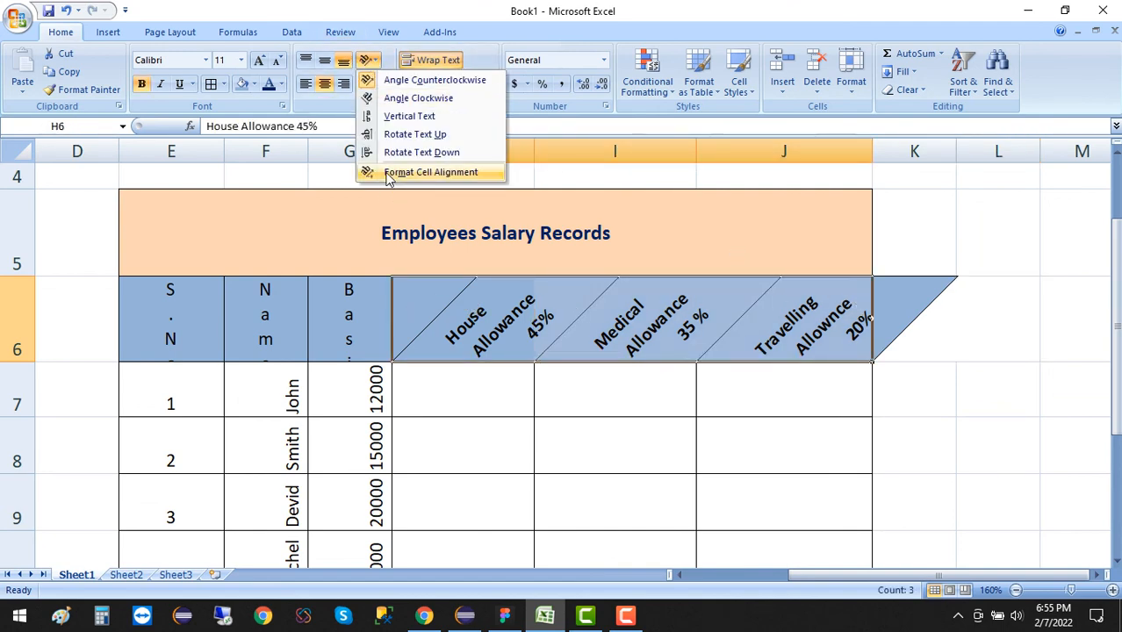
click(430, 172)
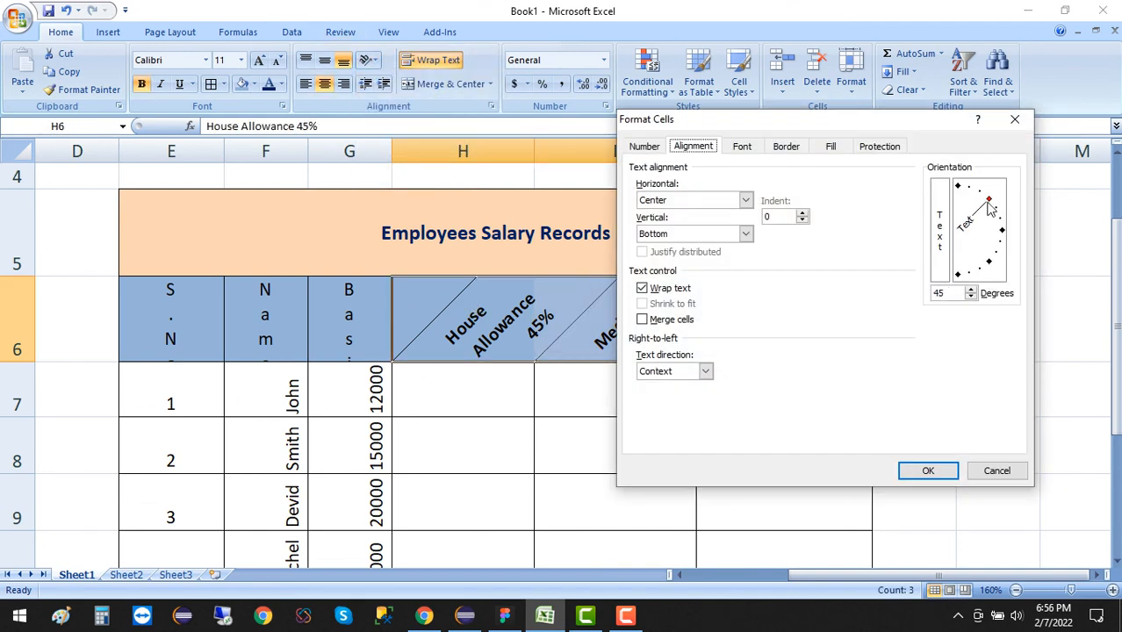
drag(990, 204, 1002, 234)
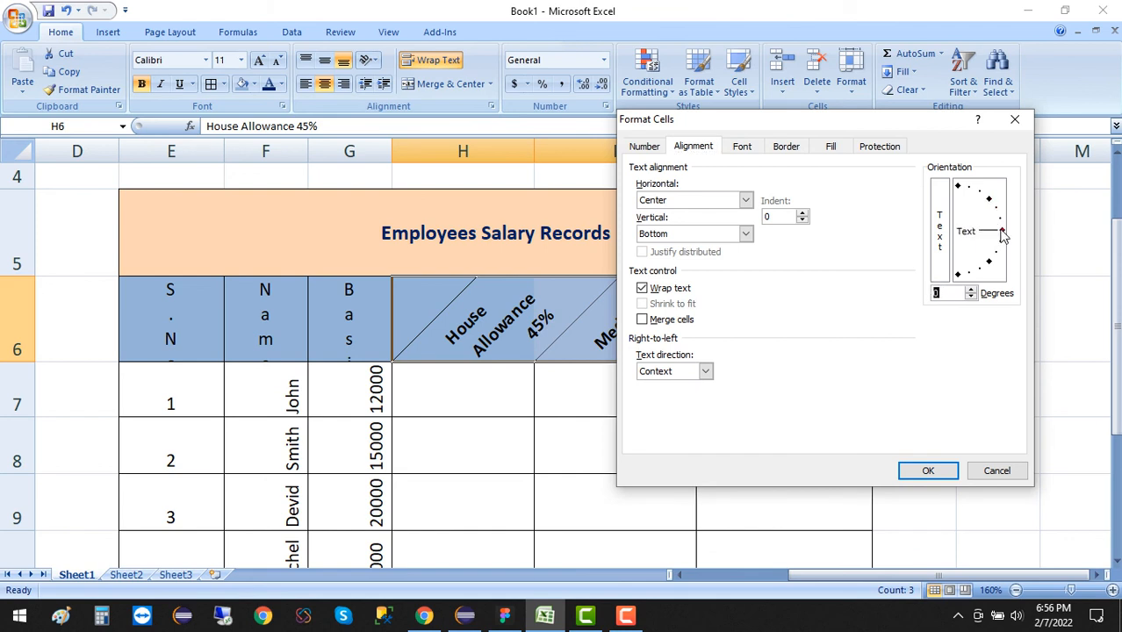
click(927, 472)
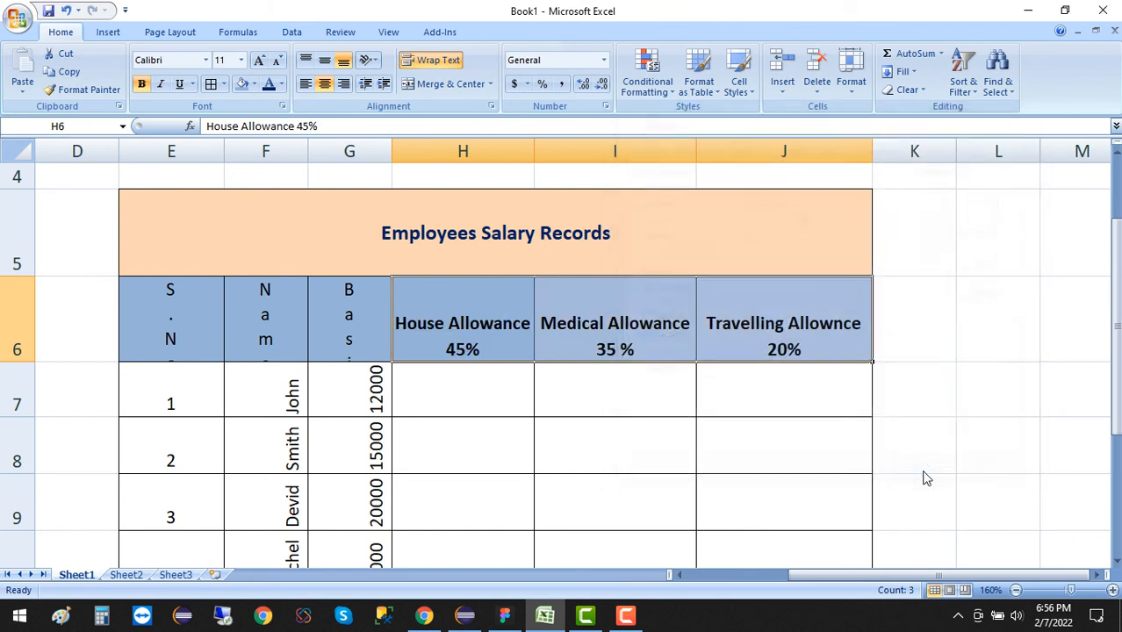